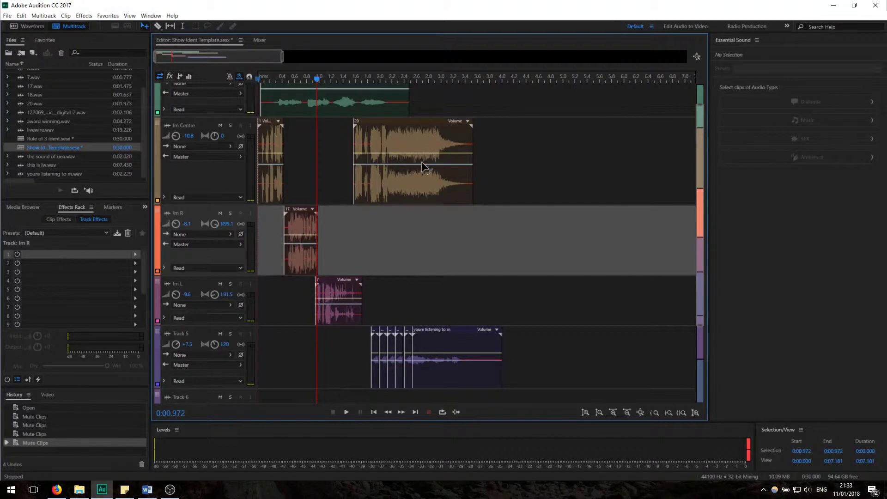
- Play the full ident session from the very beginning
key("Home")
key("space")
key("space")
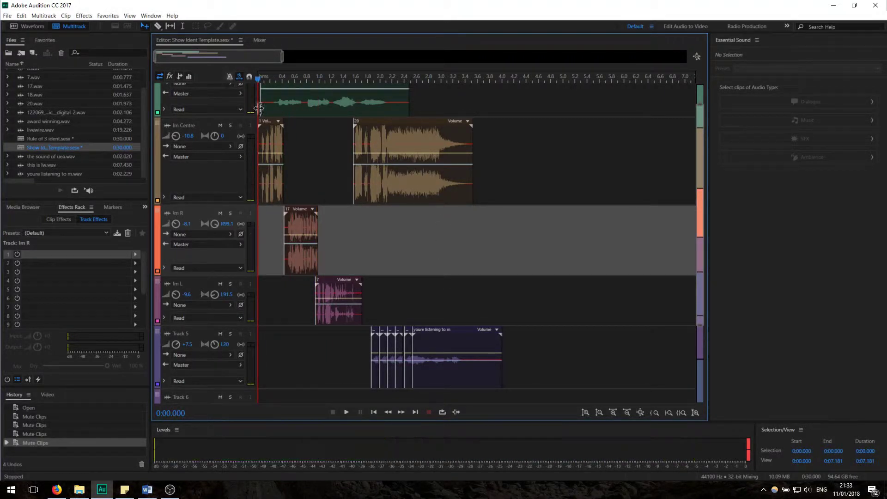
left_click(347, 415)
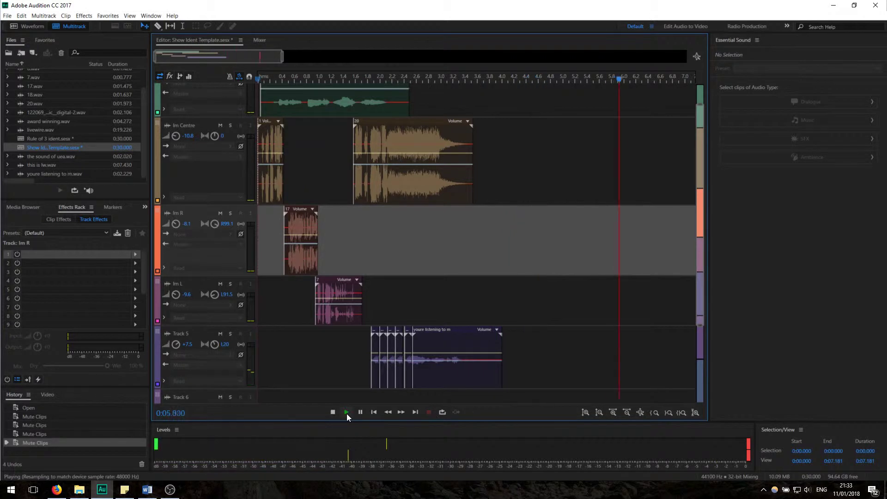
key("space")
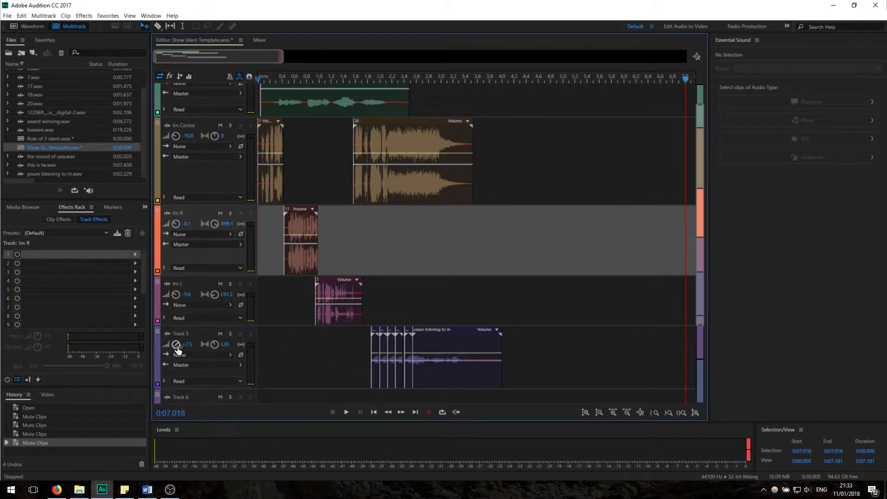
- Raise Track 5's volume to +14.1
left_click(176, 344)
left_click_drag(176, 344, 176, 340)
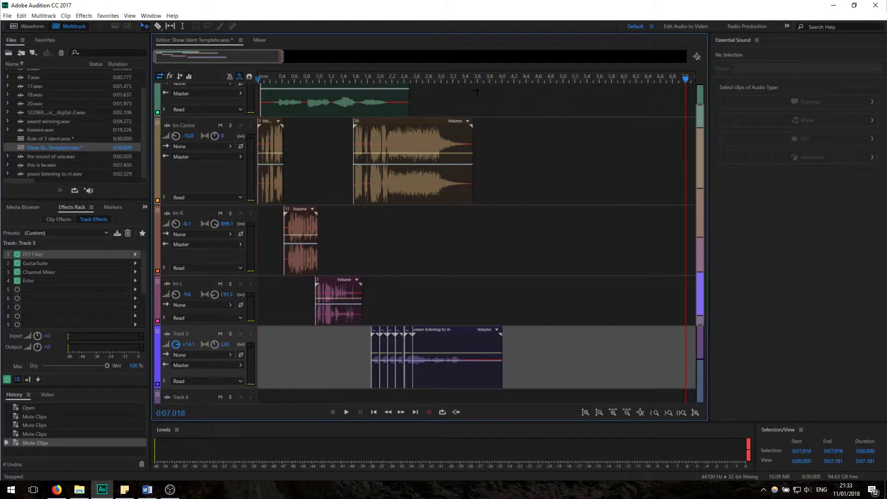
- Solo the vocal track that holds the "this is lw" clip and play it from the start of the session
left_click_drag(688, 80, 194, 86)
scroll(566, 237, "up", 1)
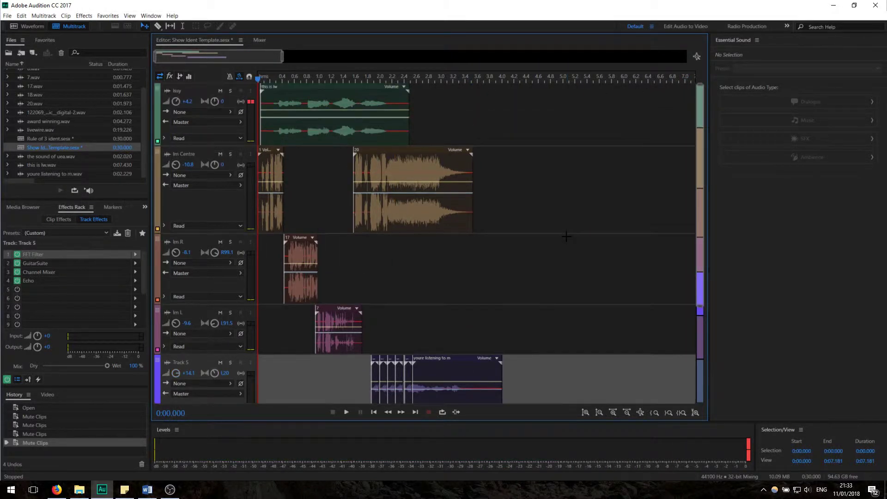
left_click(230, 90)
key("space")
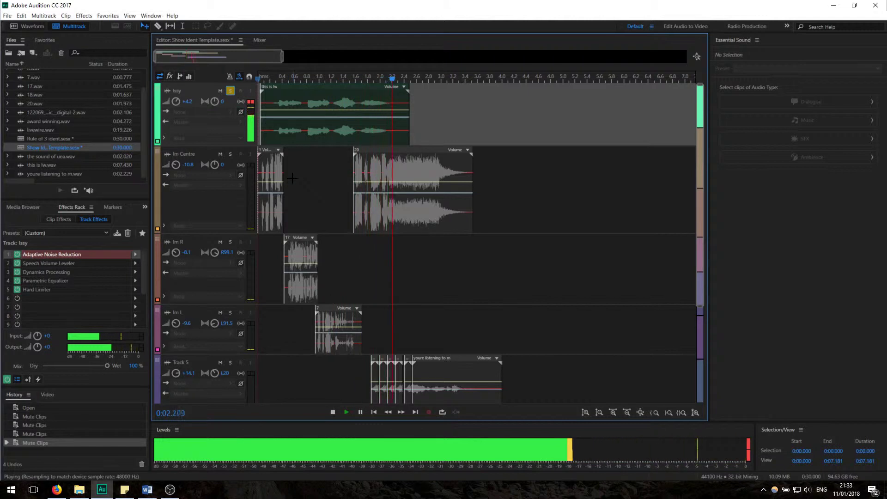
key("space")
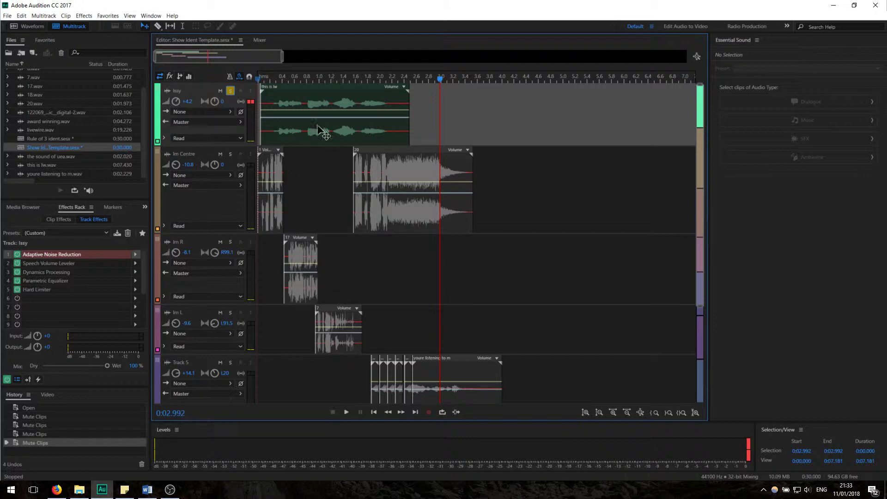
- Replay the soloed vocal from about 0.3 s and look through the effects rack presets available for its track
left_click(276, 78)
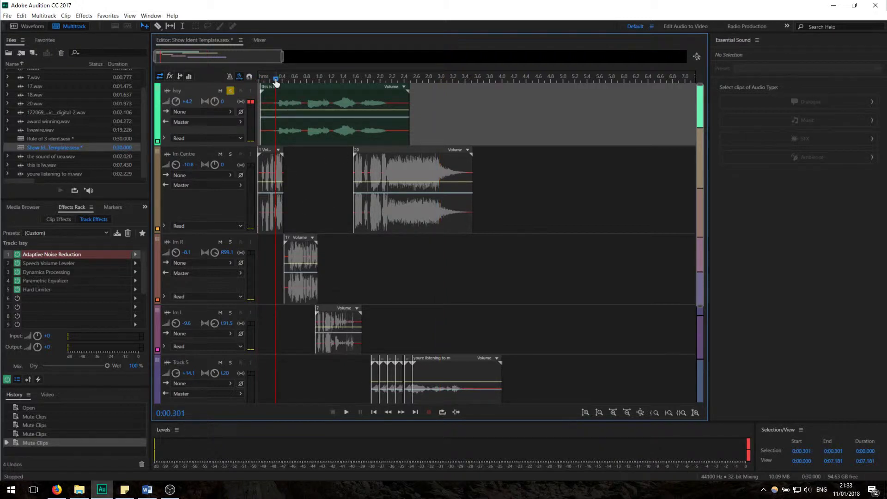
key("space")
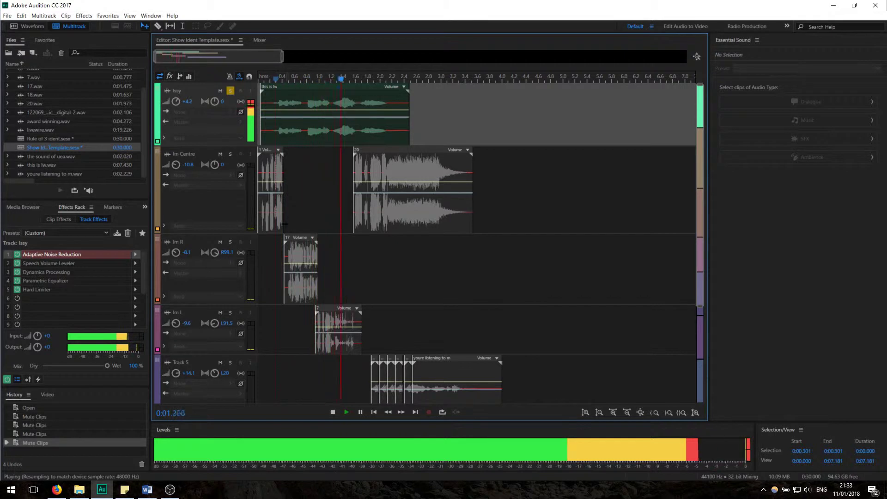
key("space")
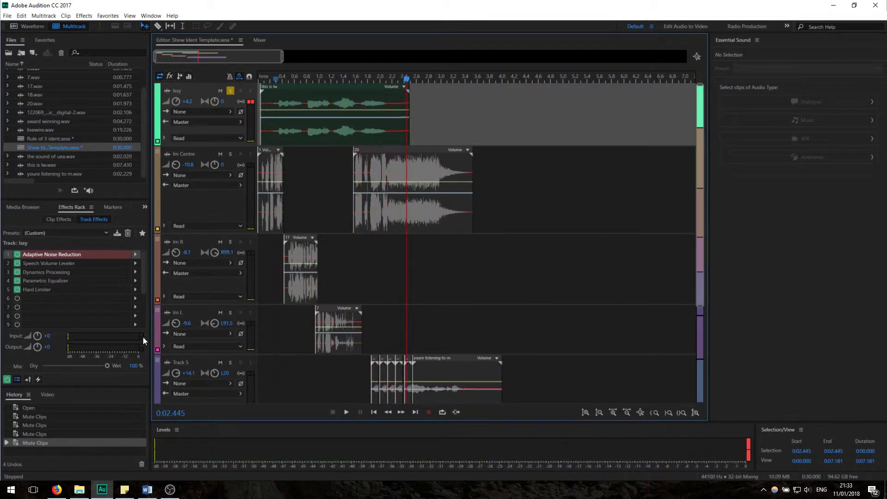
left_click(98, 233)
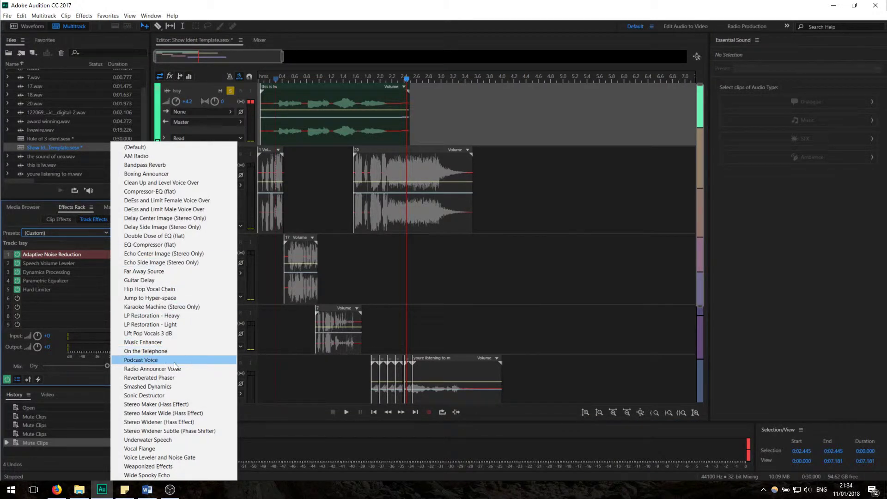
left_click(547, 272)
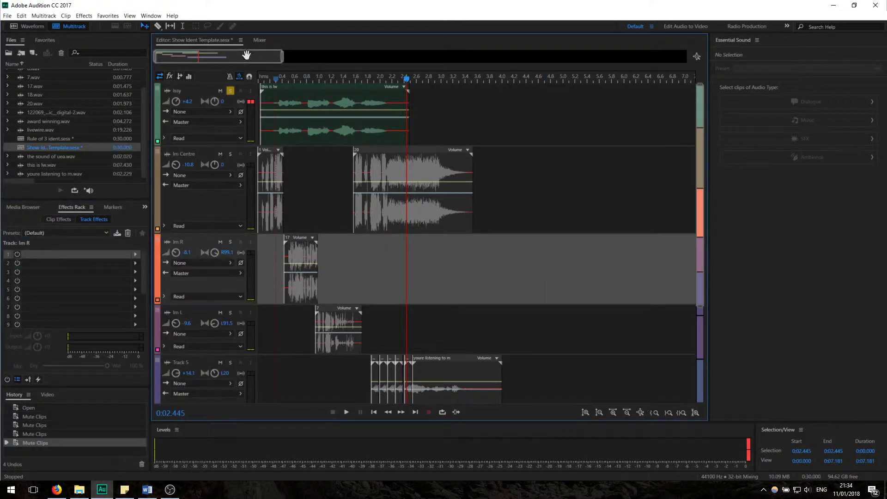
- Solo the Im Centre track as well and play it together with the vocal from the start
left_click(271, 78)
left_click_drag(272, 82, 245, 80)
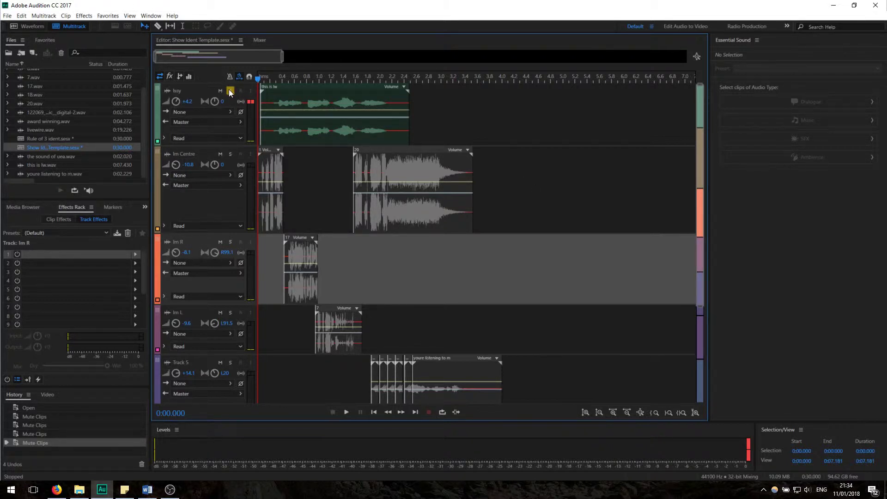
left_click(231, 154)
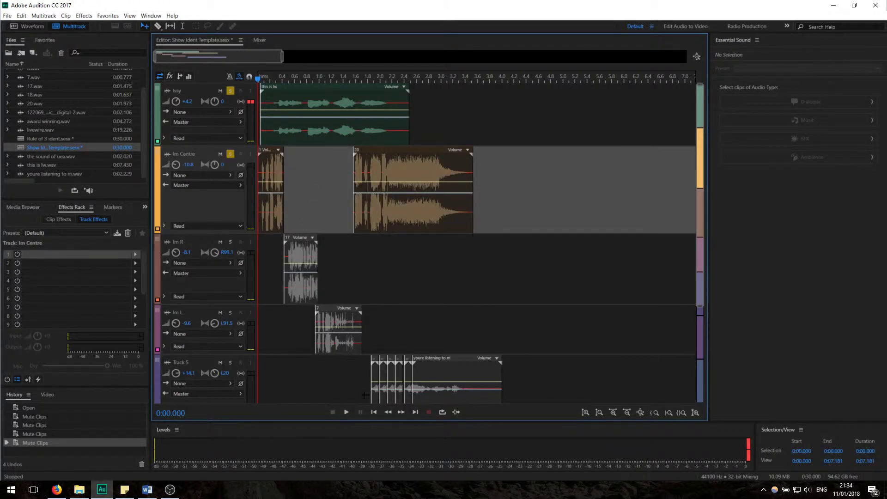
left_click(346, 413)
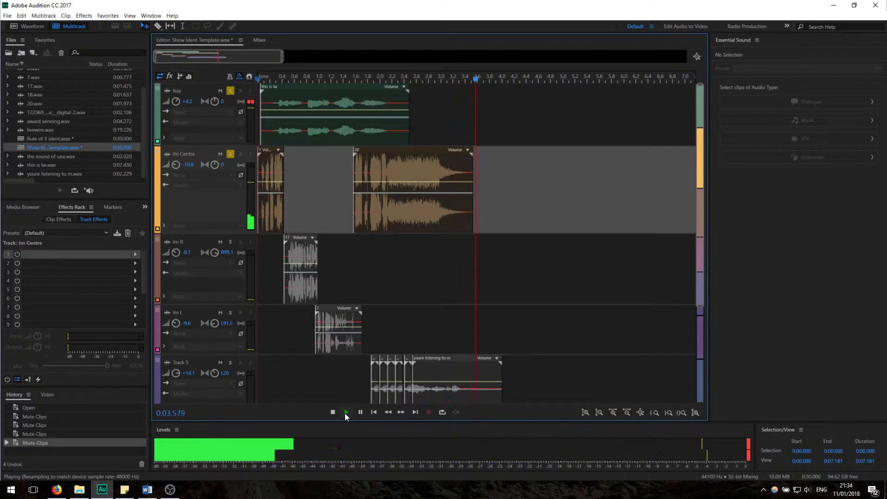
key("space")
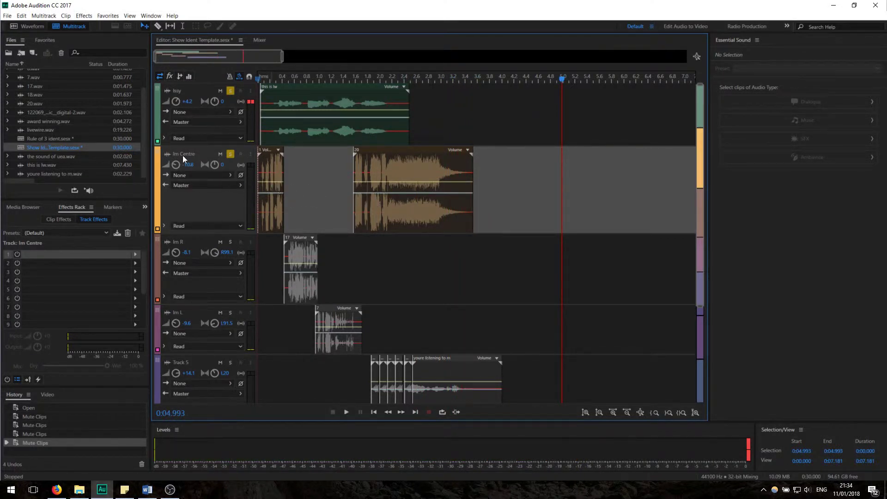
- Return the playhead to the start and set the Im L track's pan to L91.9
scroll(101, 125, "up", 2)
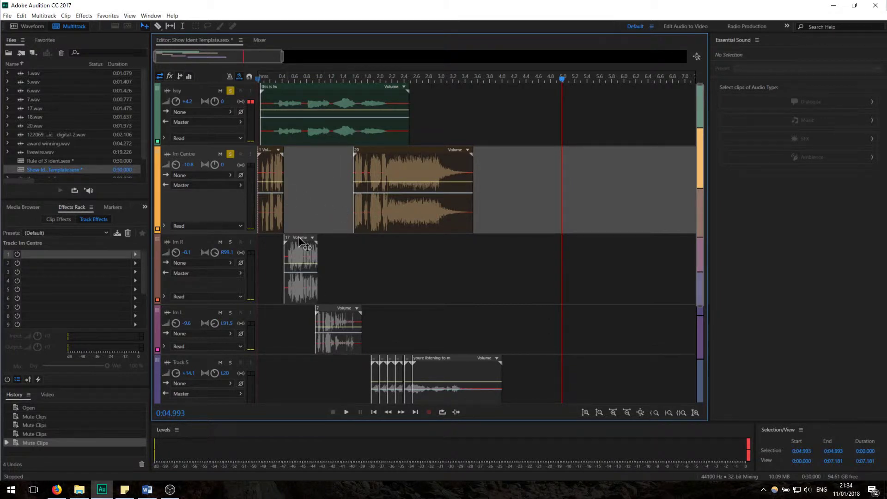
left_click(262, 79)
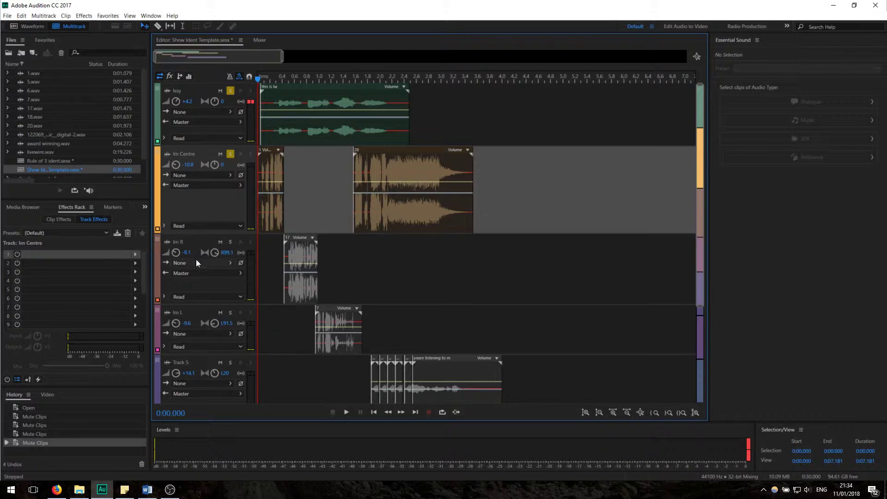
left_click(177, 242)
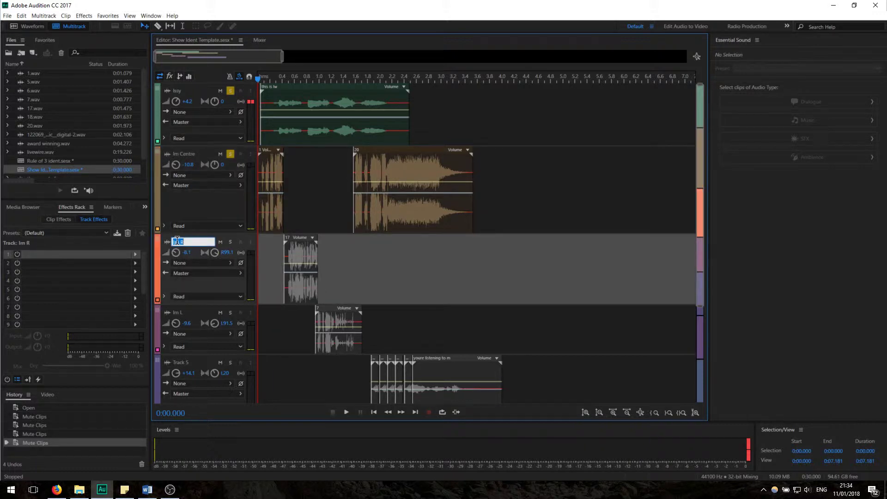
left_click(199, 314)
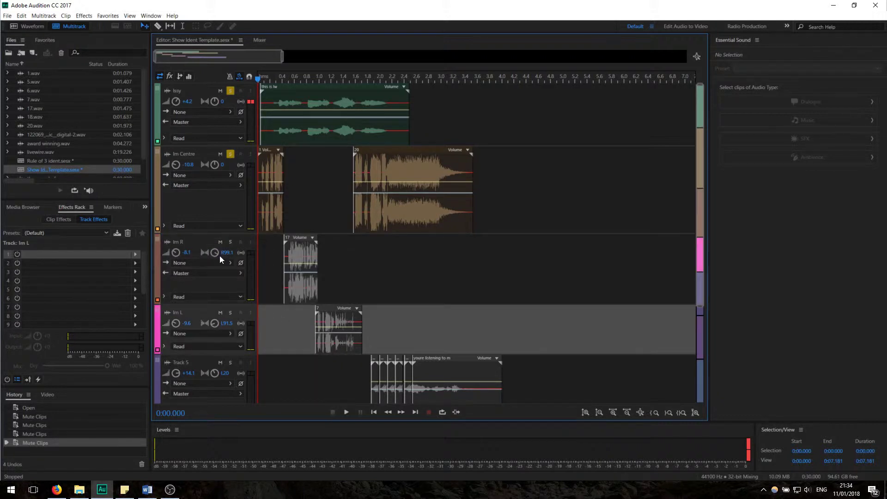
left_click_drag(216, 323, 216, 323)
- Turn off solo on the Im Centre and vocal tracks, and mute Track 5
left_click(229, 156)
left_click(229, 90)
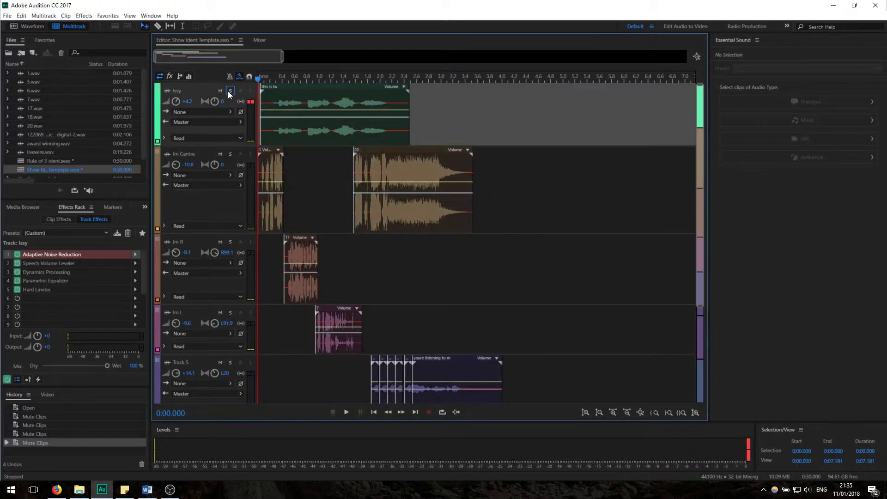
scroll(693, 214, "down", 5)
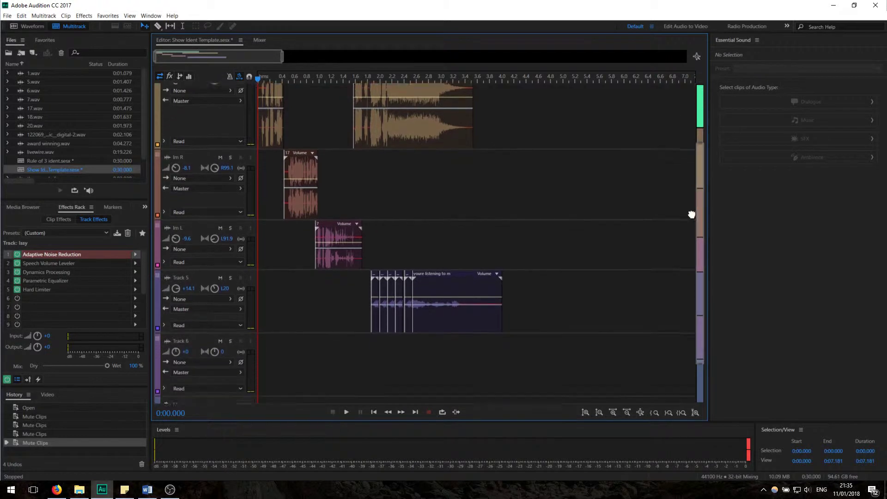
left_click(221, 224)
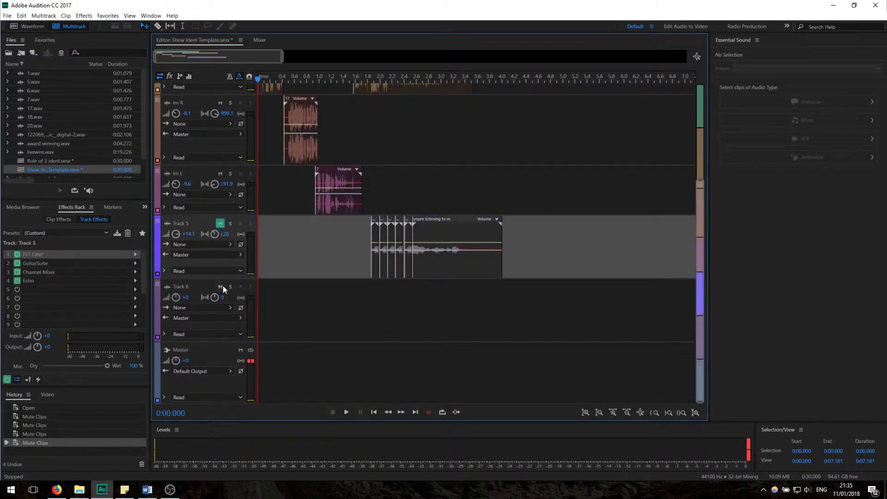
scroll(502, 239, "up", 5)
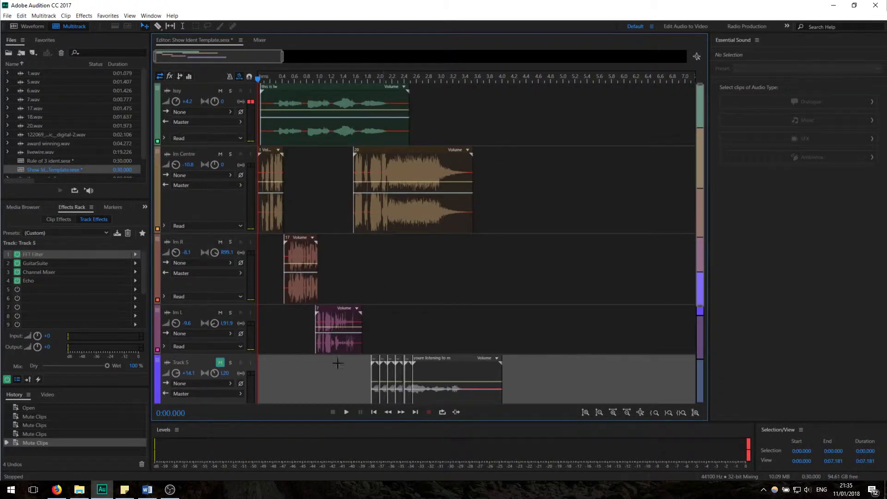
- Mute the vocal track and play only the imaging effects on Im Centre, Im R and Im L from the start
left_click(347, 413)
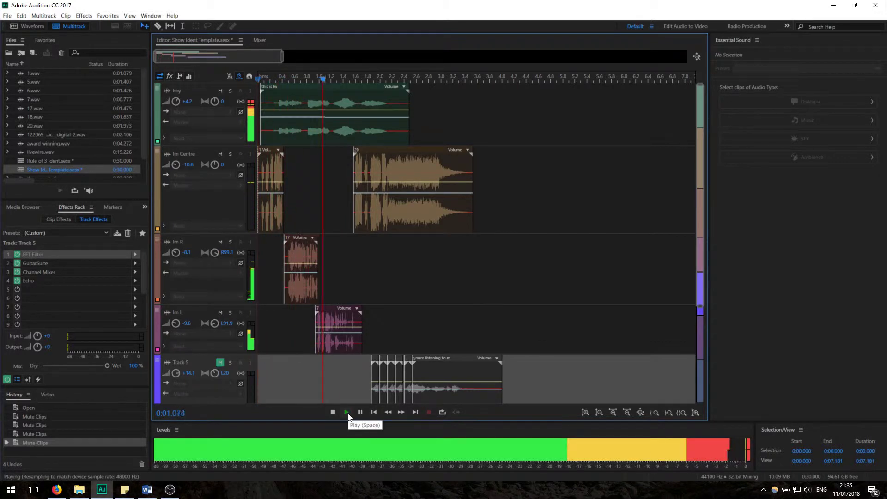
left_click(220, 90)
key("space")
left_click(375, 414)
left_click(375, 414)
left_click(376, 414)
left_click(375, 414)
left_click(375, 414)
left_click(375, 414)
left_click(375, 414)
left_click(376, 414)
left_click(375, 414)
left_click(375, 414)
left_click(376, 414)
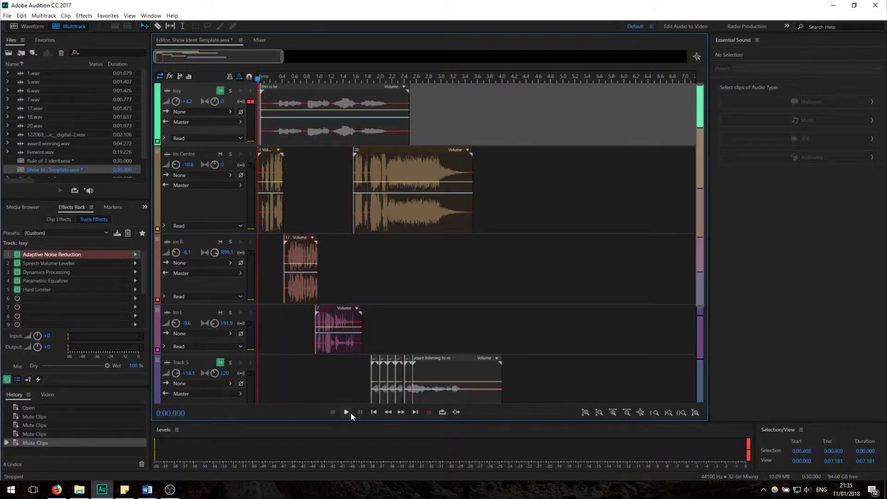
left_click(347, 412)
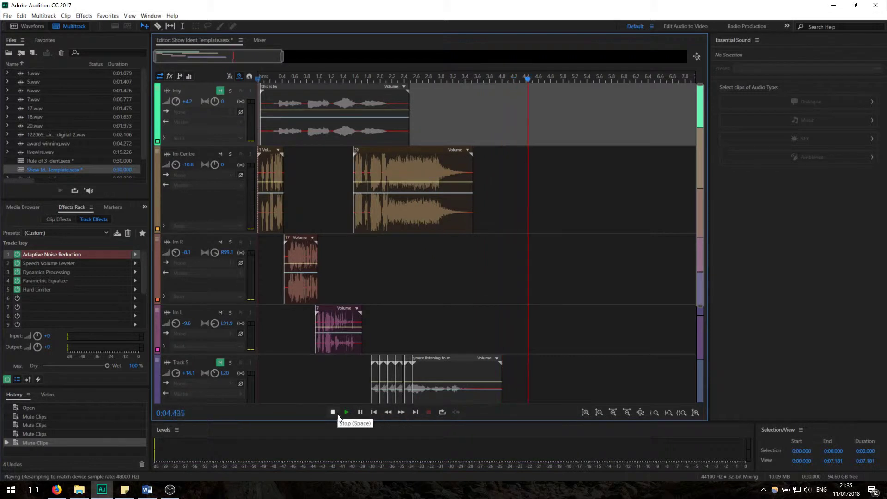
left_click(334, 411)
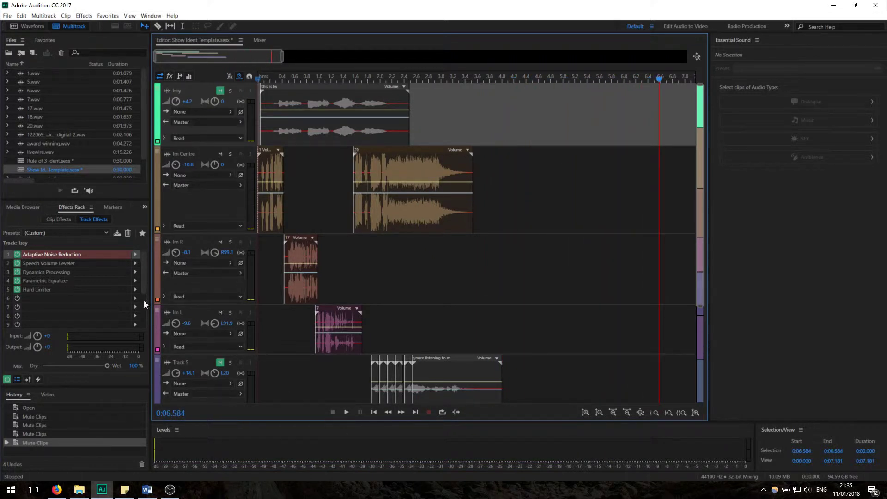
- Unmute Track 5 and play the session from about 1.74 s
left_click(220, 362)
left_click(363, 79)
key("space")
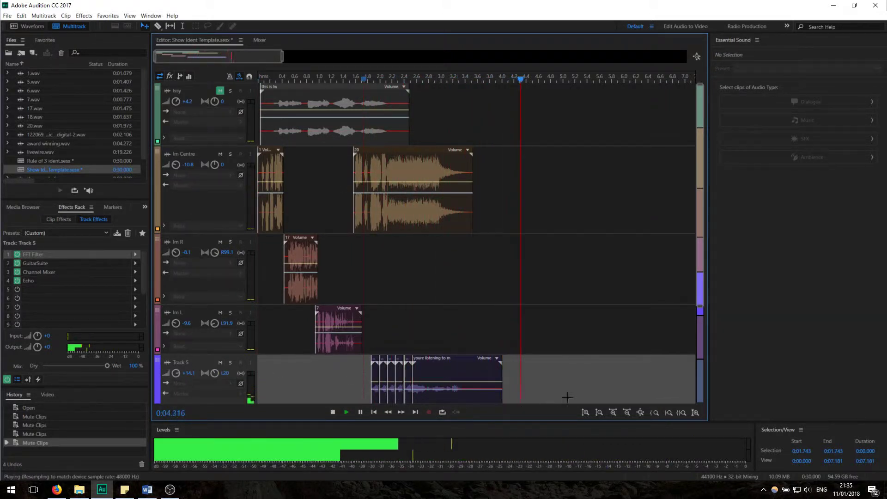
key("space")
- Examine the short cut clips on Track 5 and play the session from about 2.4 s
scroll(581, 345, "down", 1)
scroll(581, 345, "down", 2)
left_click(411, 276)
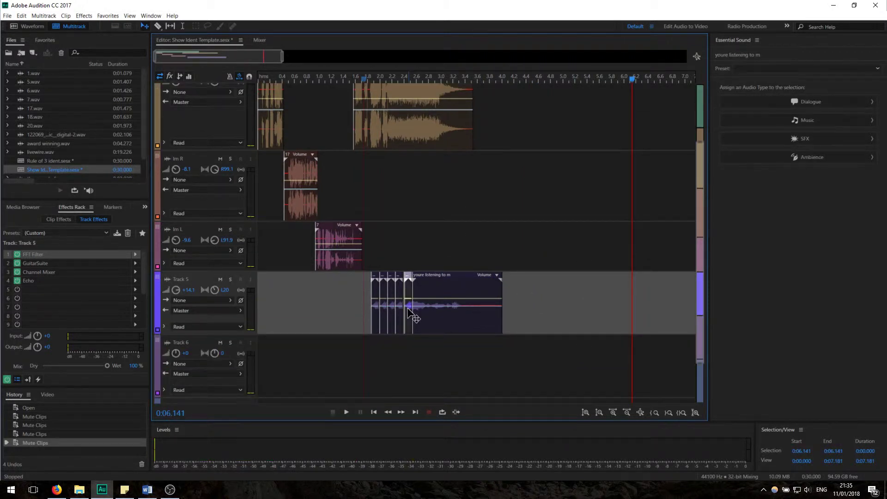
scroll(410, 309, "down", 2)
left_click(613, 411)
left_click_drag(264, 56, 201, 55)
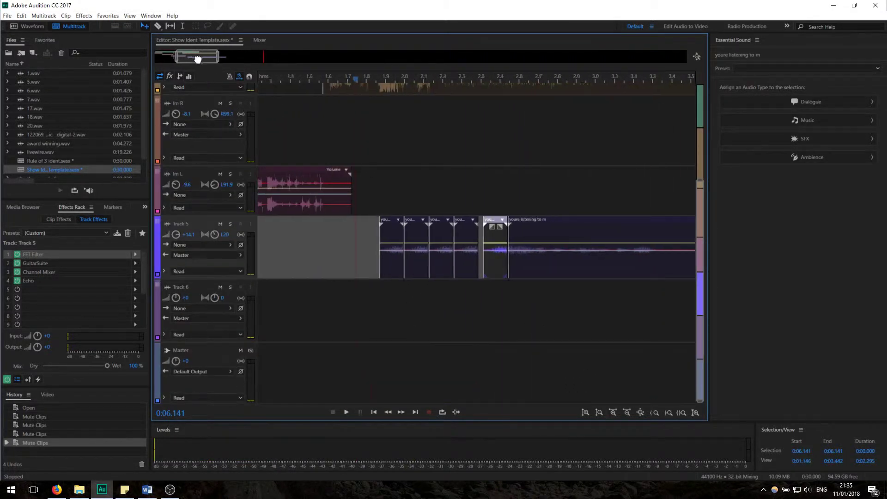
left_click(438, 80)
key("space")
key("space")
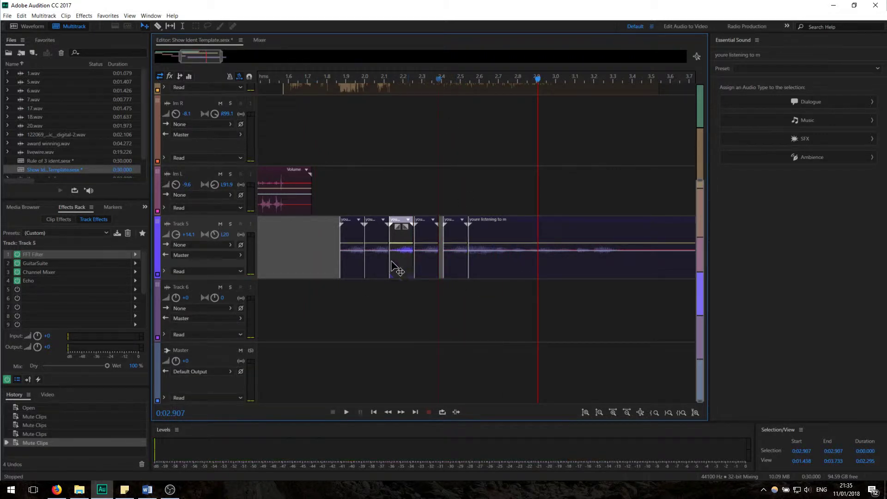
- Play Track 5's repeated short clips and the "youre listening to m" clip from about 1.76 s
left_click(319, 79)
key("space")
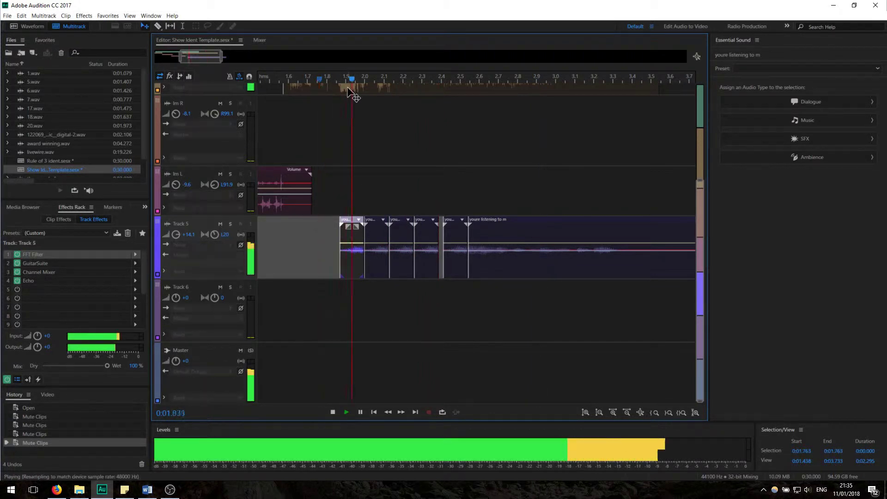
key("space")
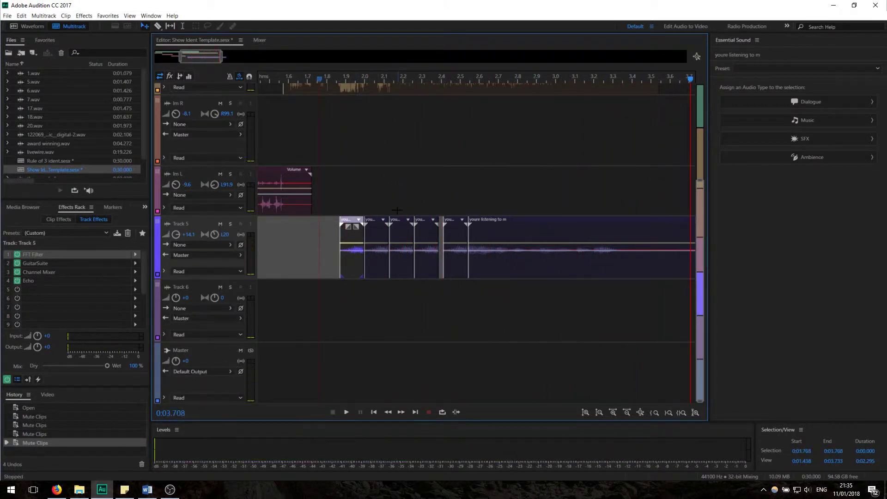
scroll(397, 209, "up", 1)
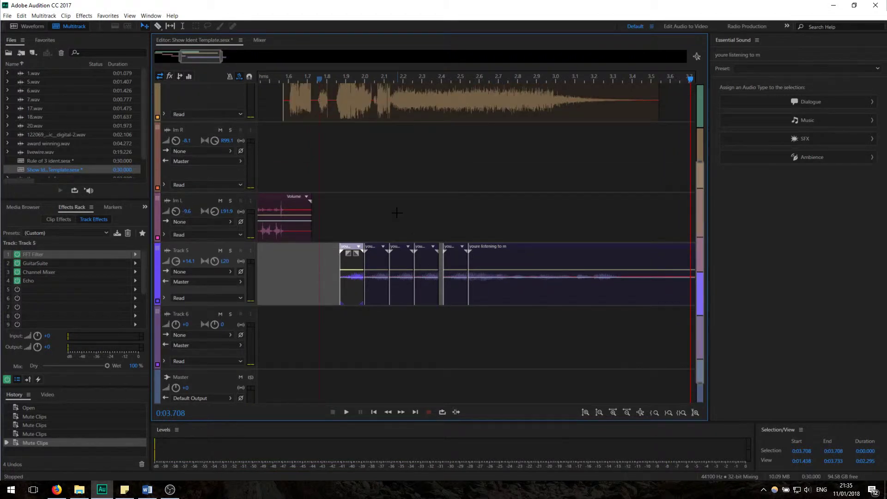
- Examine Track 5's effects chain of FFT Filter, GuitarSuite, Channel Mixer and Echo, and the available rack presets
left_click(44, 280)
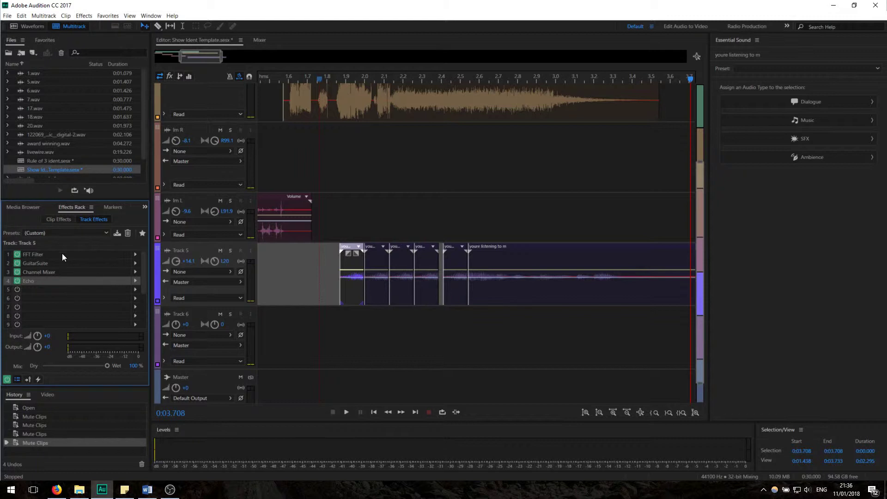
left_click(251, 267)
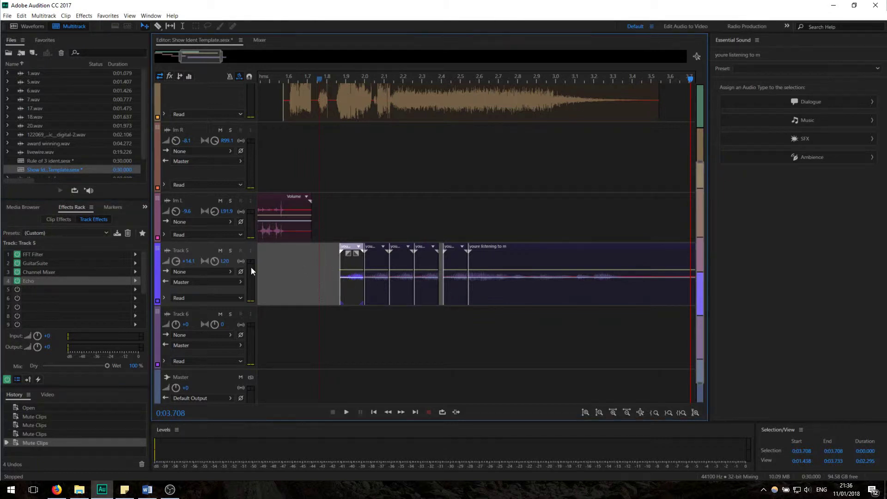
left_click(85, 233)
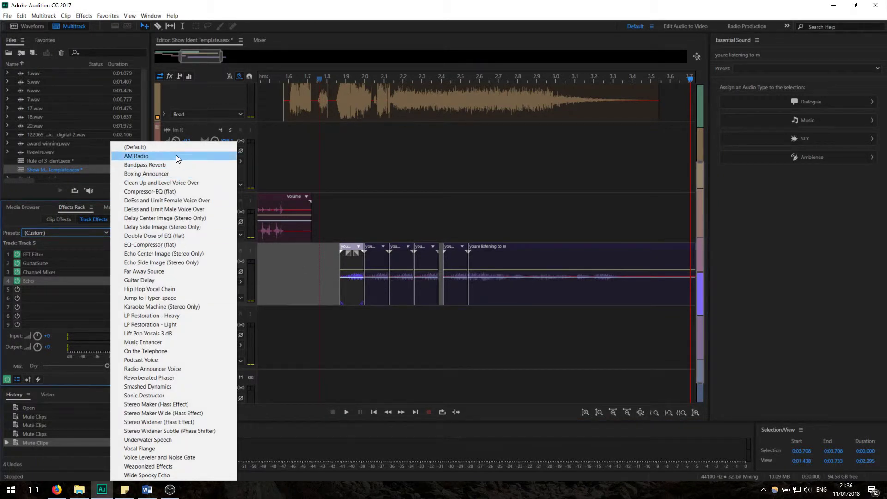
left_click(305, 79)
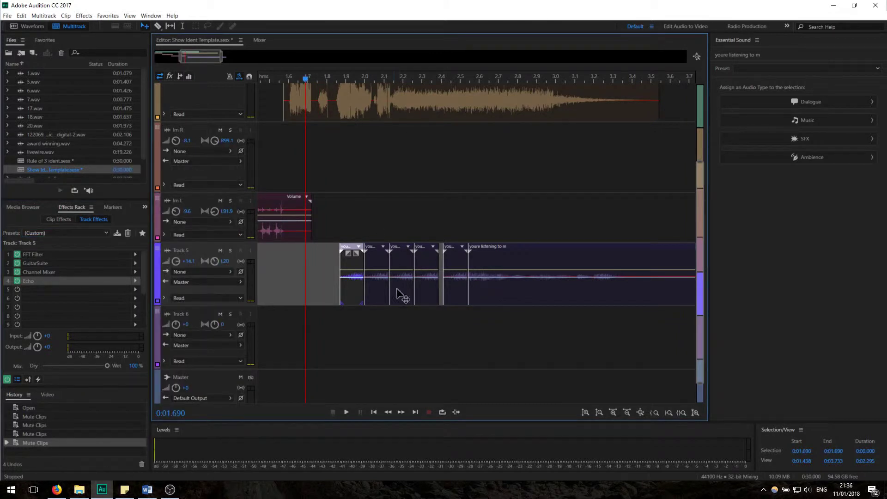
left_click(547, 291)
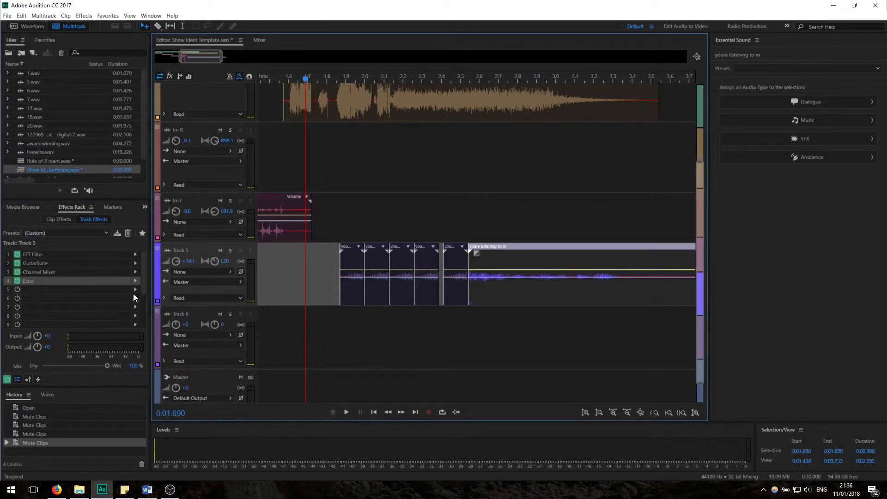
left_click(273, 79)
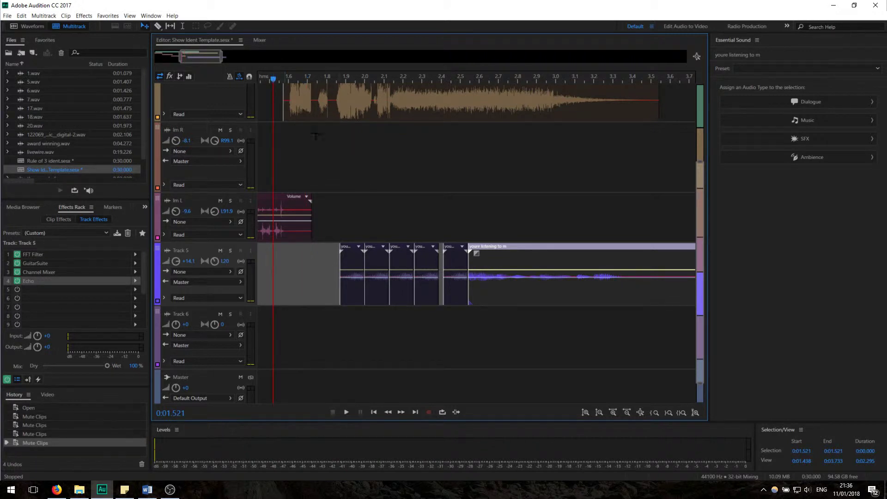
- Unmute the vocal track above Im Centre and play the whole ident from the start
scroll(373, 321, "up", 4)
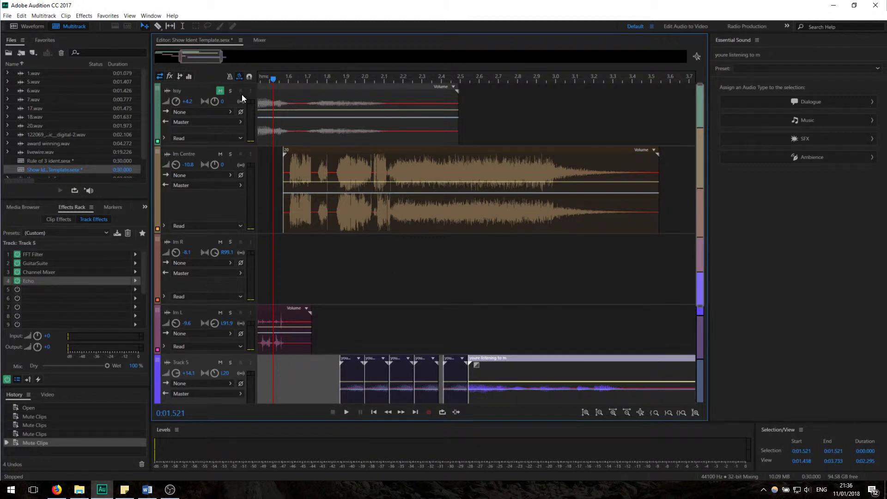
left_click(218, 93)
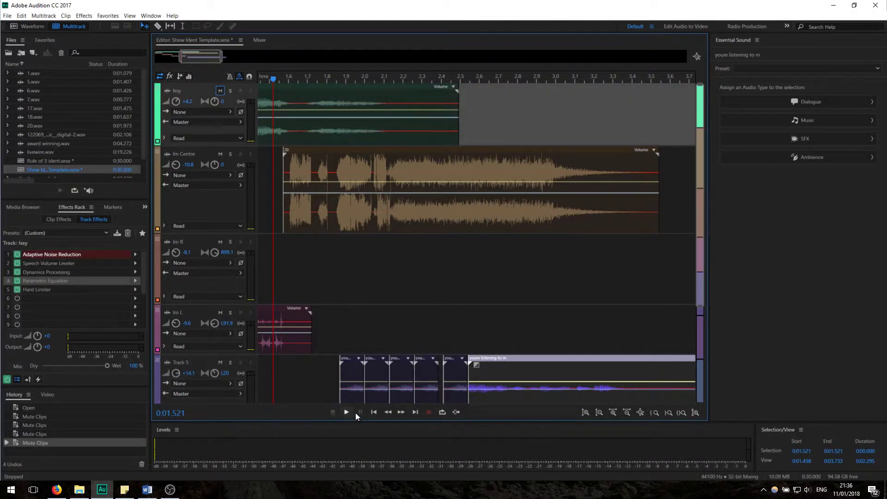
left_click(373, 412)
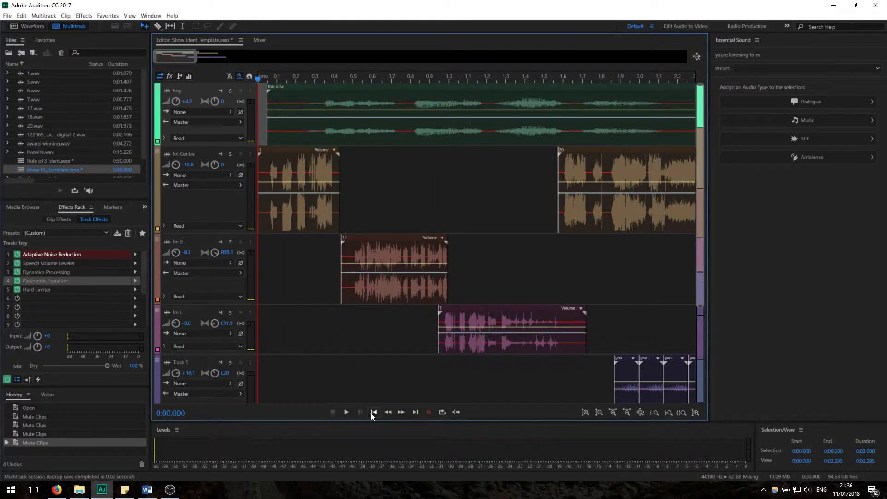
key("space")
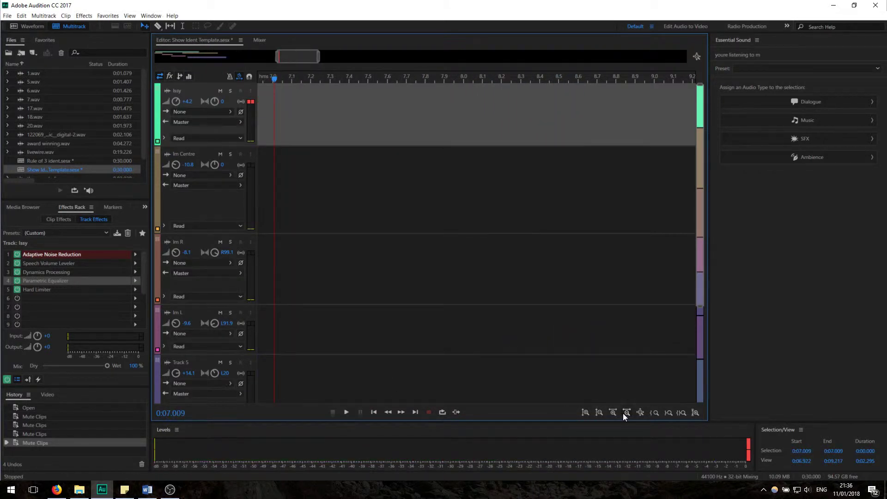
left_click(625, 413)
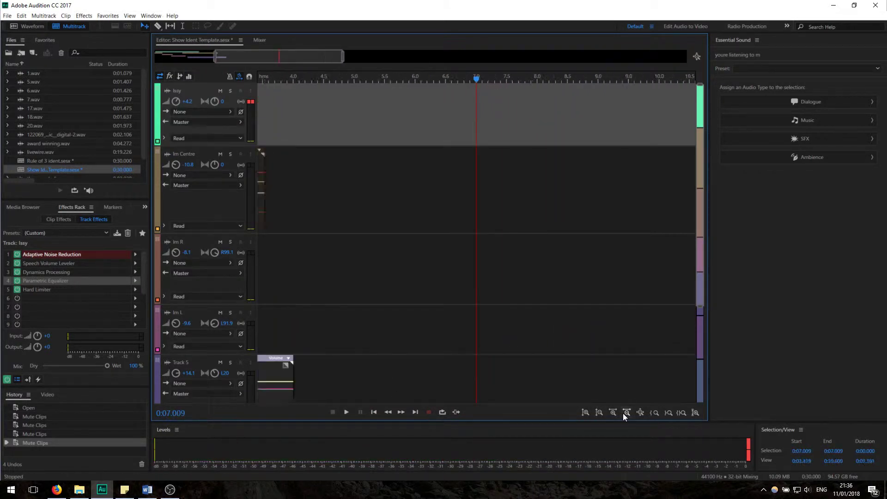
- Open the Rule of 3 ident.sesx session and play it from the start
double_click(45, 161)
left_click_drag(296, 78, 280, 78)
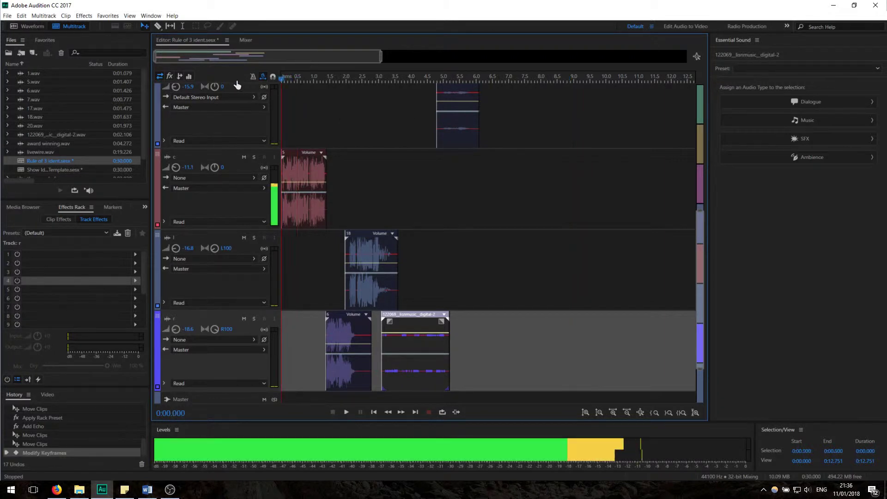
left_click(347, 413)
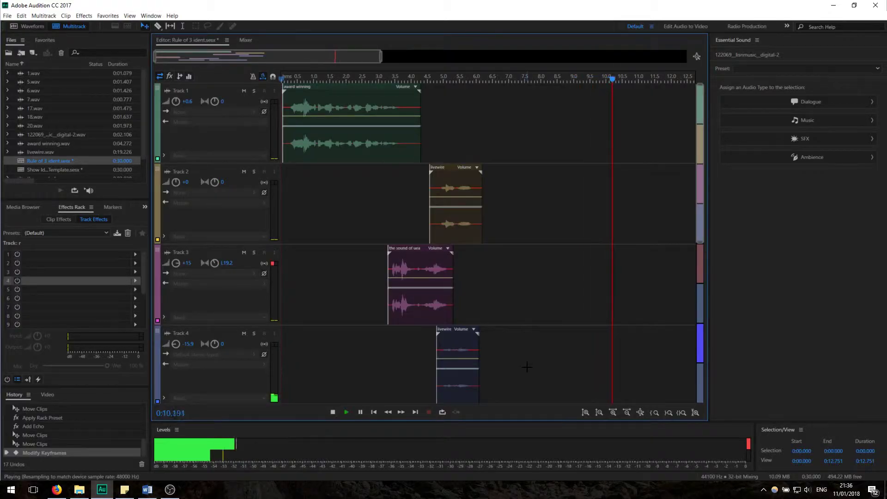
key("space")
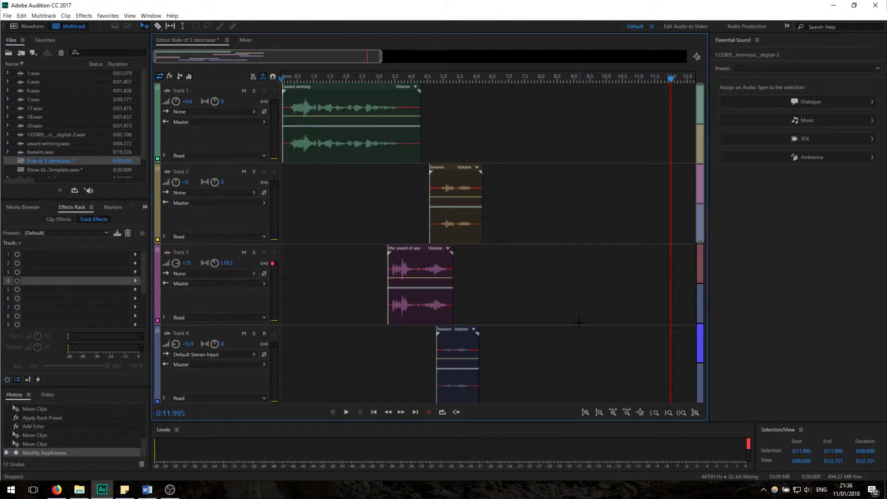
- Solo Track 1, leaving it unmuted, and play the "award winning" clip from the start
left_click_drag(671, 84, 258, 88)
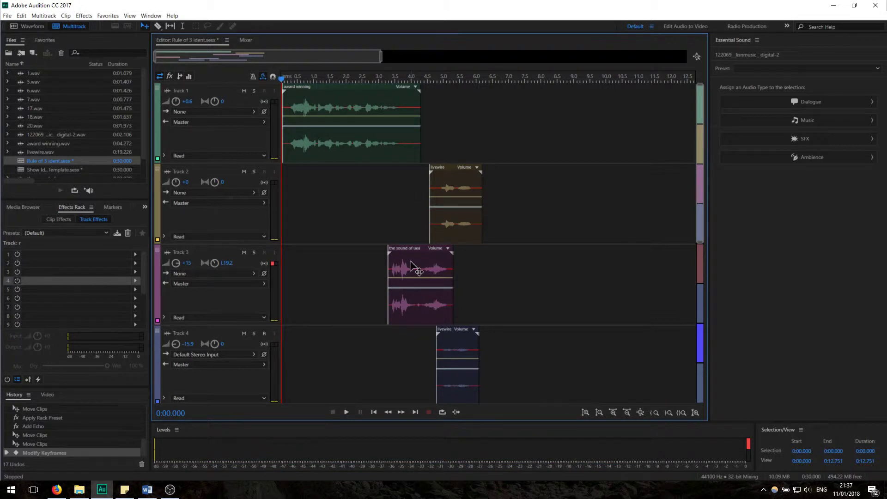
left_click(244, 91)
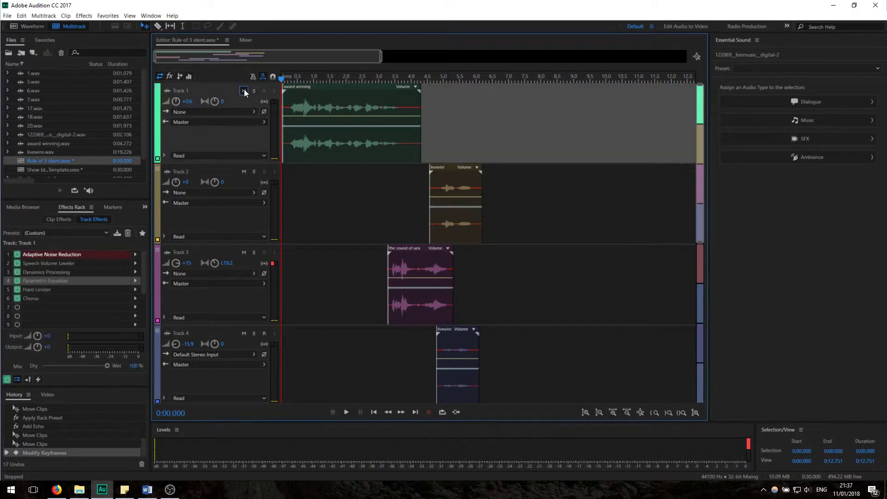
left_click(291, 109)
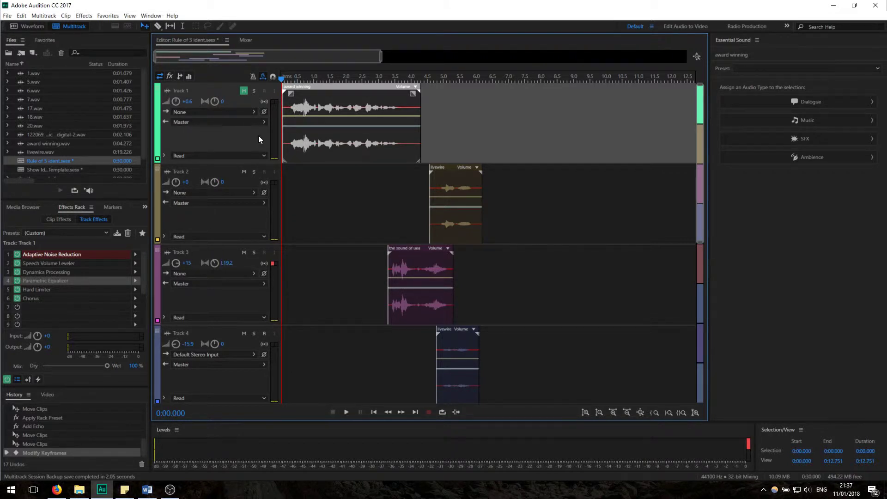
left_click(253, 90)
left_click(244, 91)
key("space")
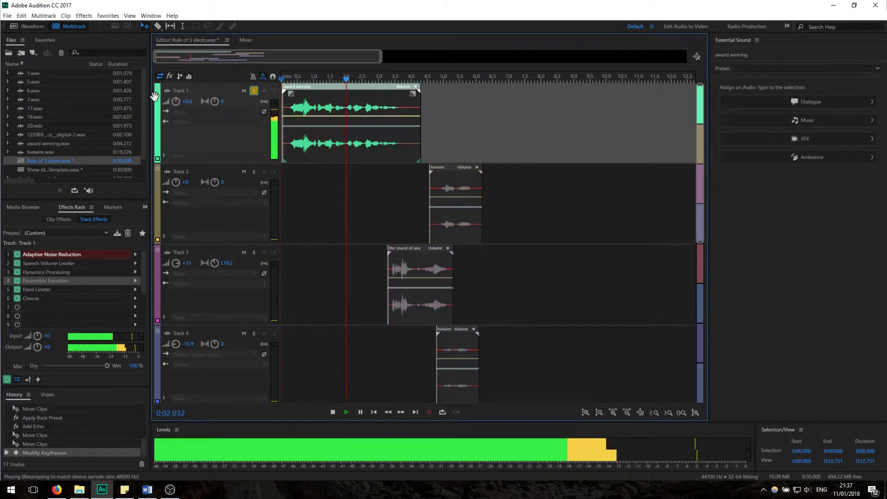
key("space")
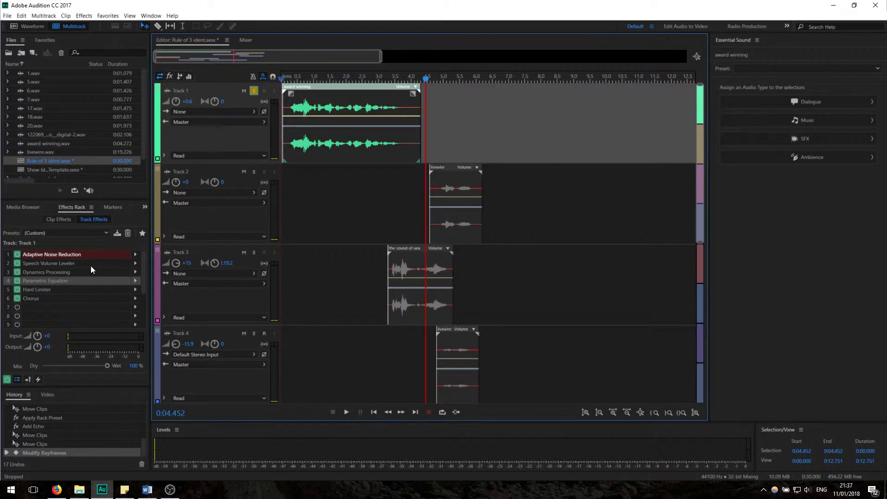
- Open Track 1's Chorus effect, review its settings and presets, and close it without changes
left_click(73, 253)
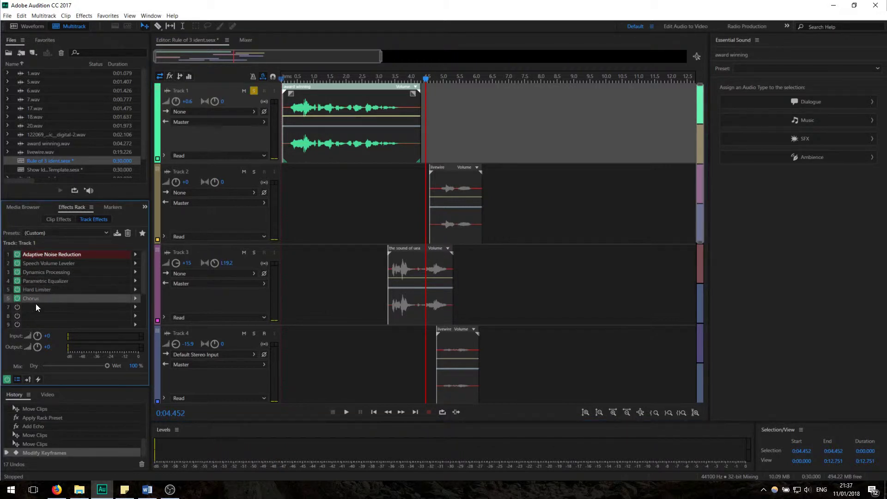
double_click(56, 298)
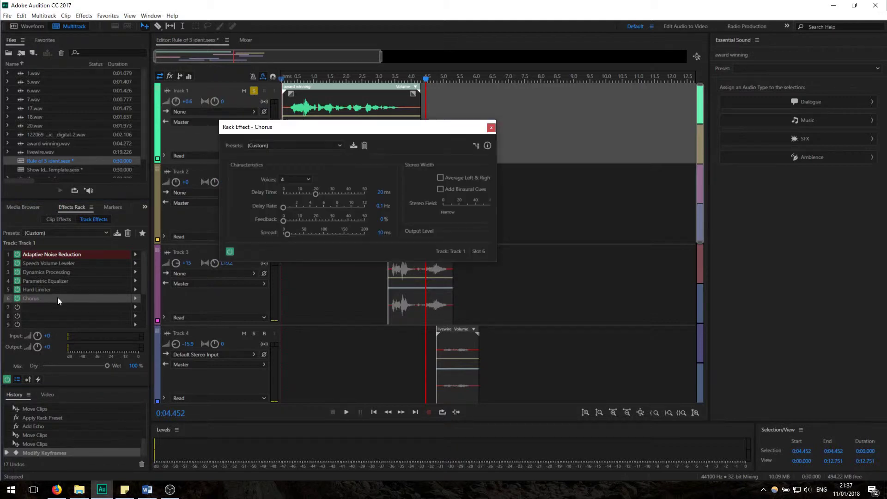
left_click(270, 145)
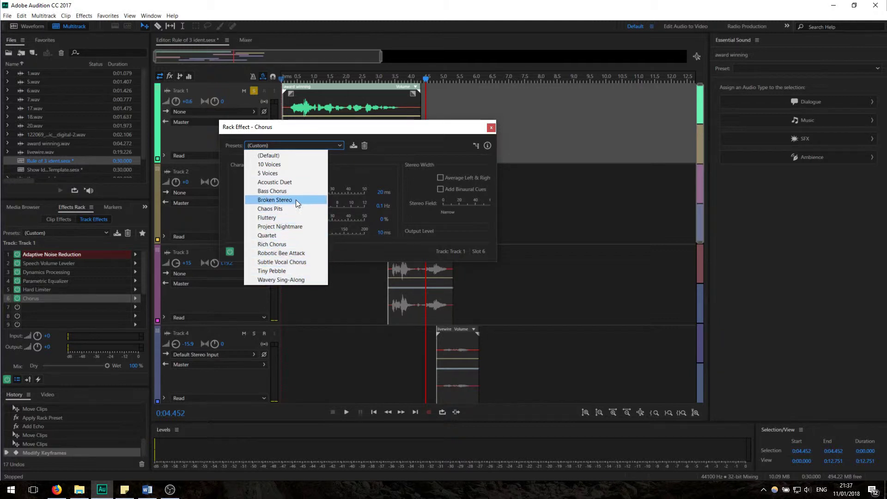
left_click(491, 128)
- Compare Track 1 with its Chorus effect switched off and back on, playing the clip from near its start each time
left_click(289, 80)
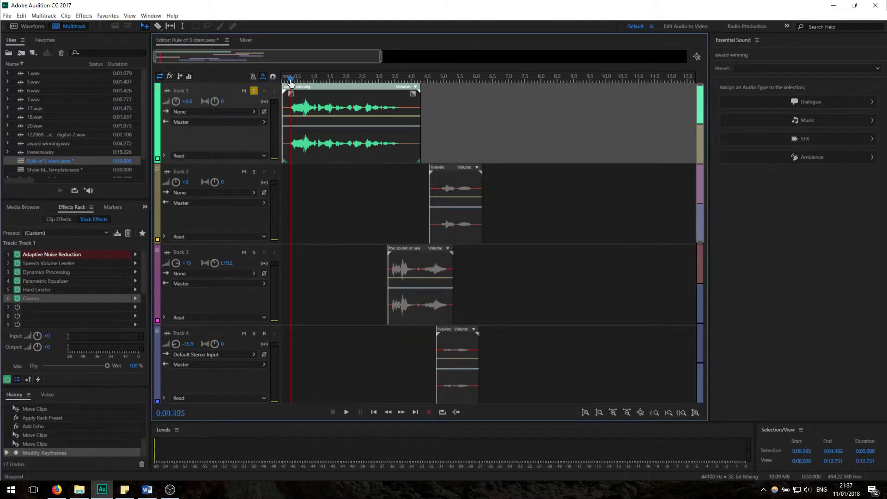
left_click(17, 299)
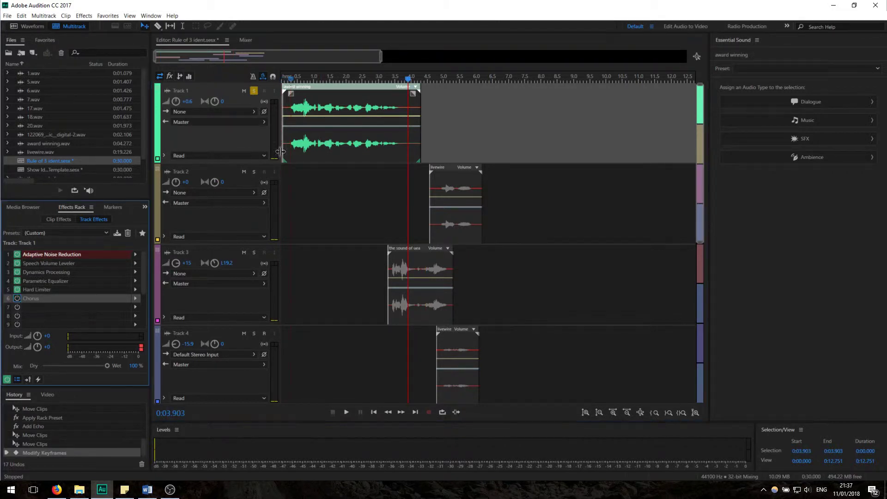
key("space")
left_click(291, 80)
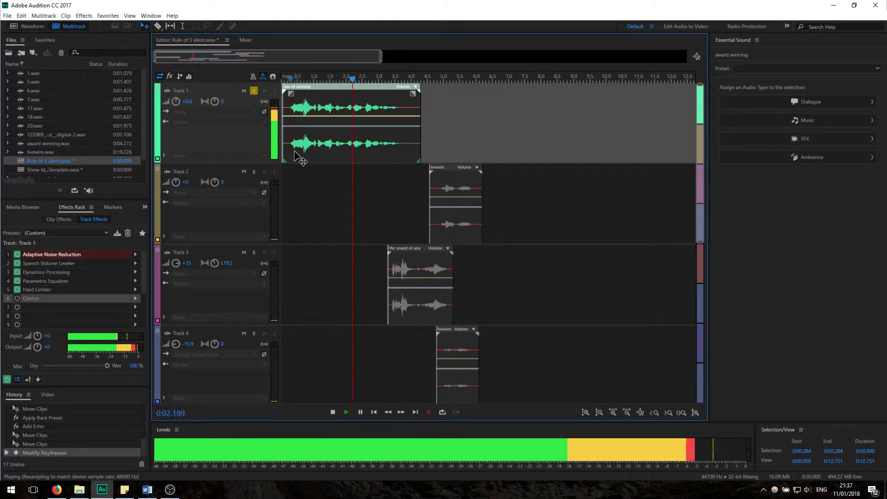
key("space")
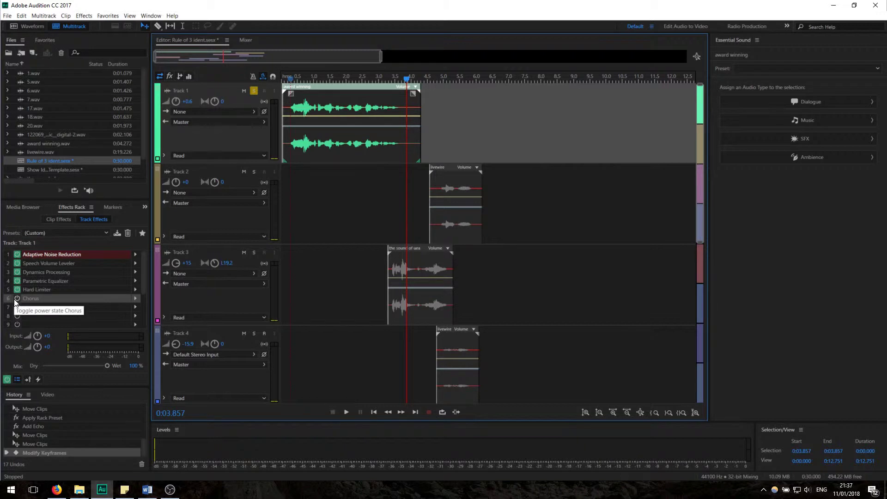
left_click(17, 299)
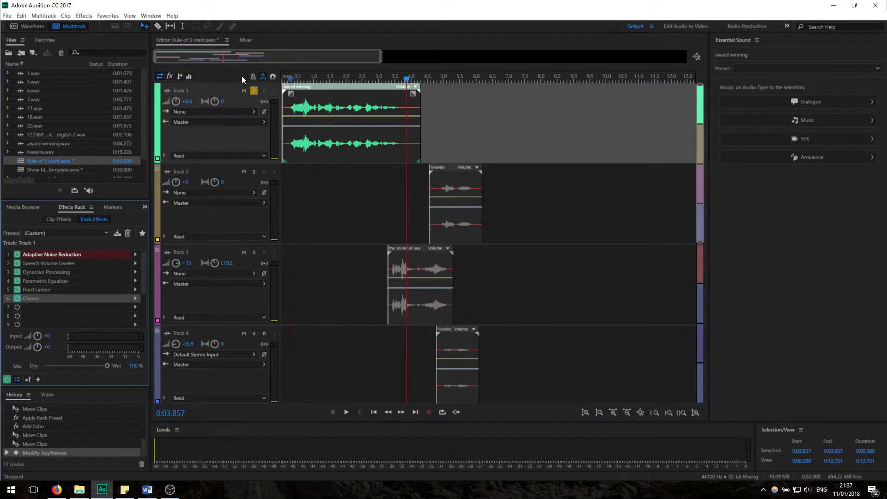
left_click(284, 80)
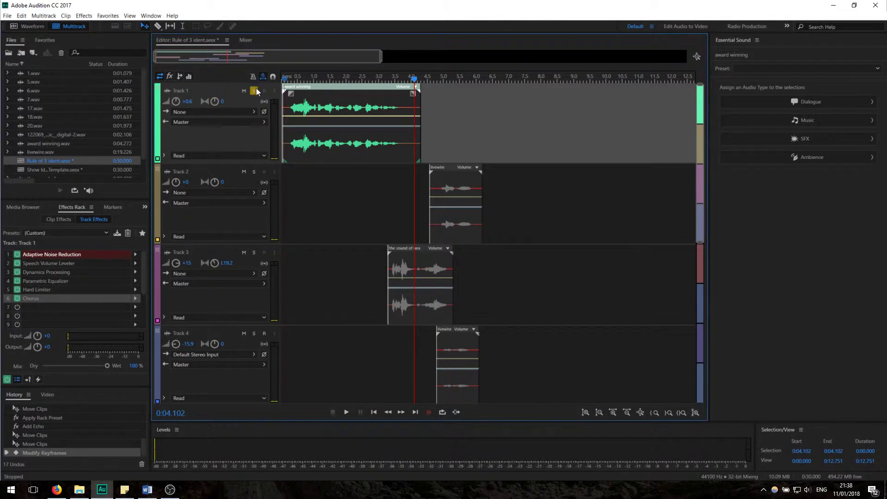
- Solo Track 3 instead of Track 1 and play its "the sound of uea" clip from about 3.26 s
left_click(255, 91)
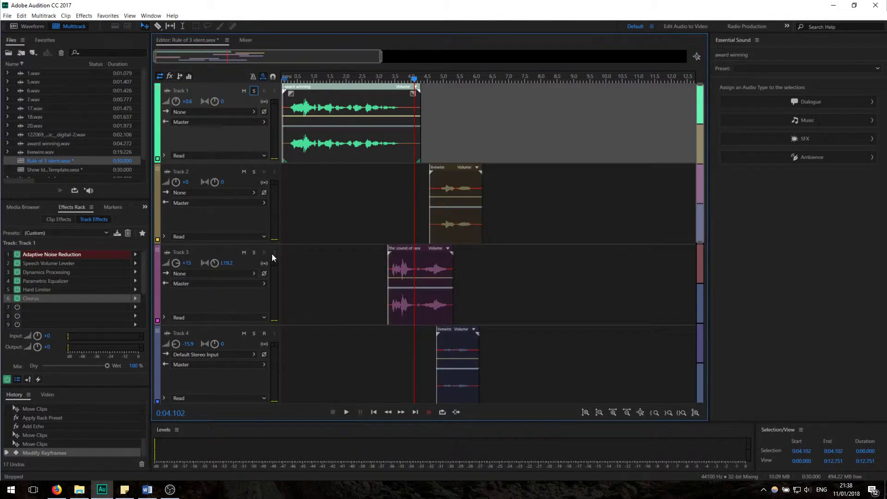
left_click(254, 253)
left_click(388, 77)
key("space")
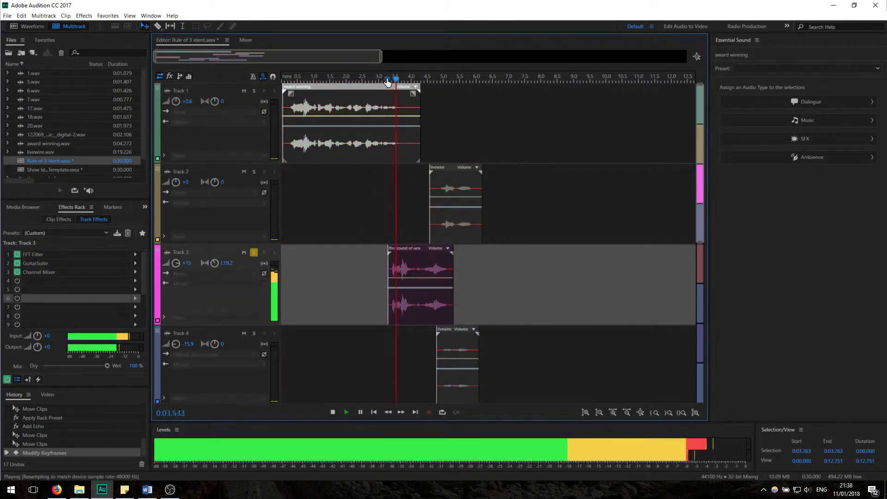
key("space")
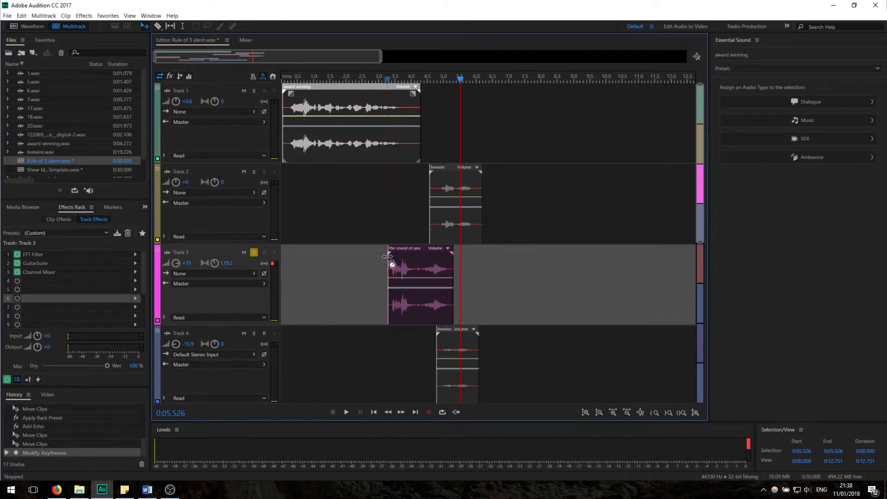
- Select the "the sound of uea" clip on Track 3 and examine the track's effects and available rack presets
scroll(379, 77, "down", 1)
left_click(379, 79)
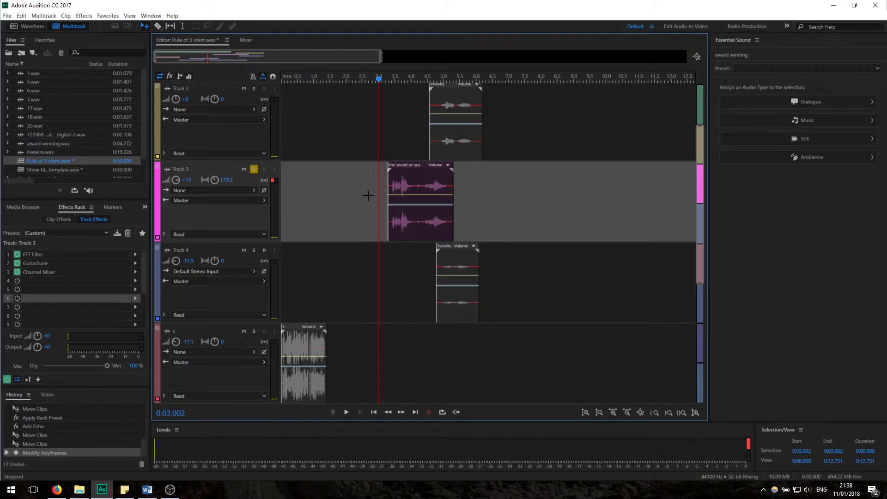
left_click(405, 192)
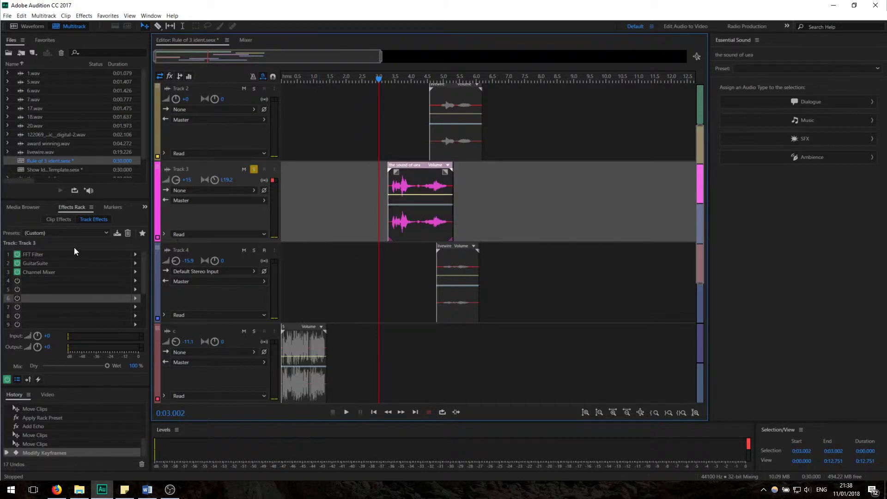
left_click(58, 233)
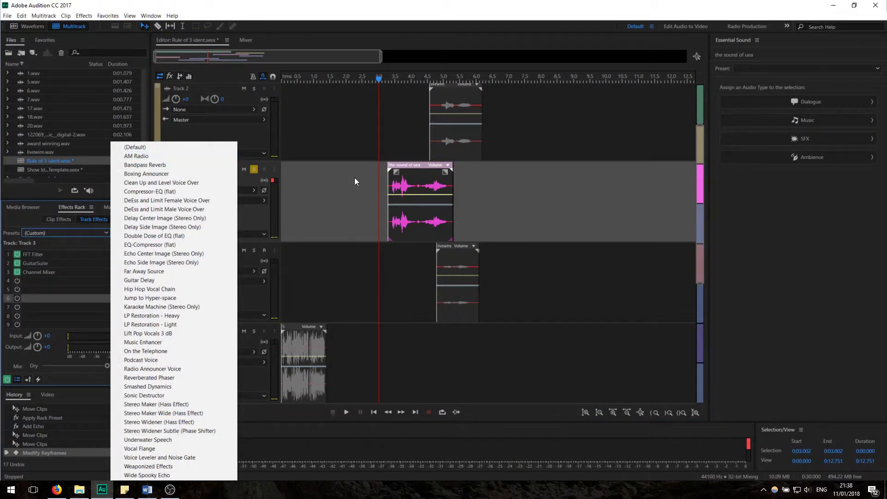
left_click(389, 129)
left_click(420, 189)
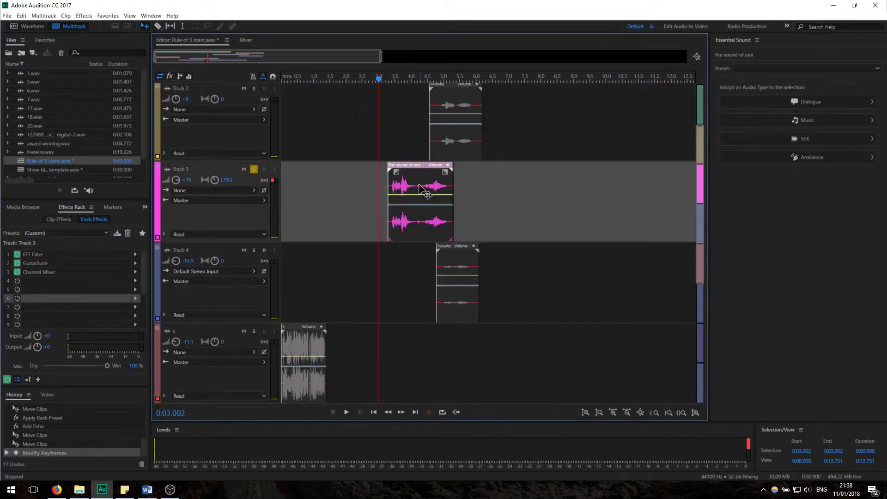
- Play Track 3's soloed "the sound of uea" clip from about 2.85 s
left_click(374, 81)
key("space")
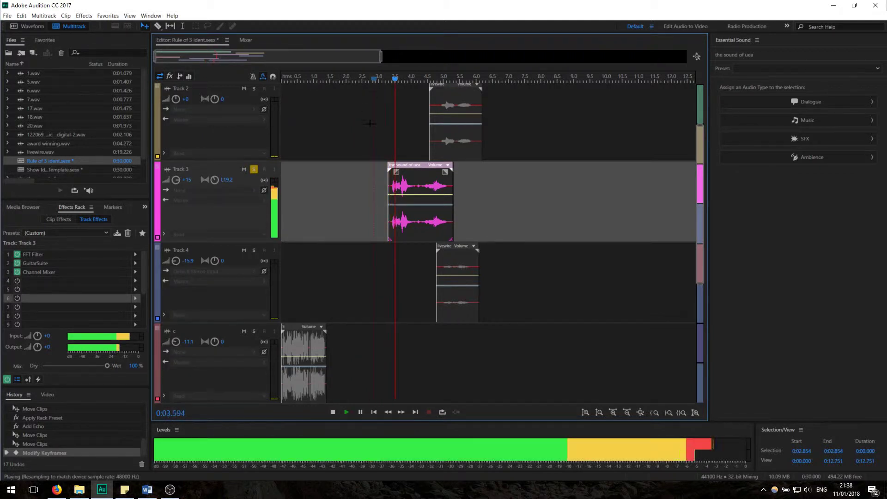
key("space")
- Solo Track 2 together with Track 3 and play its "livewire" clip from about 4.94 s
scroll(308, 286, "up", 2)
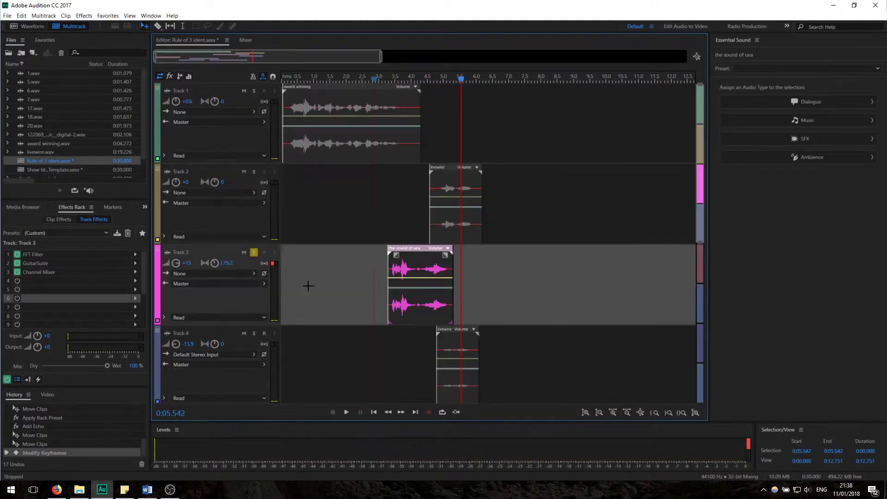
left_click(254, 171)
left_click(442, 80)
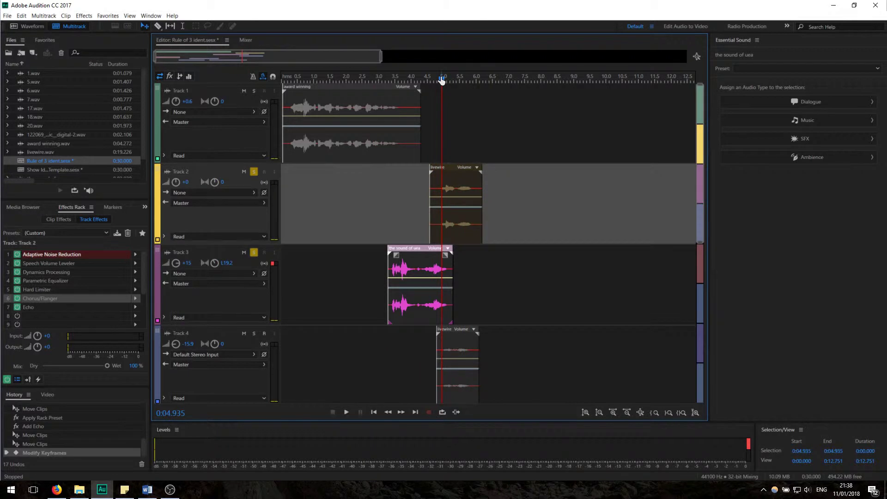
key("space")
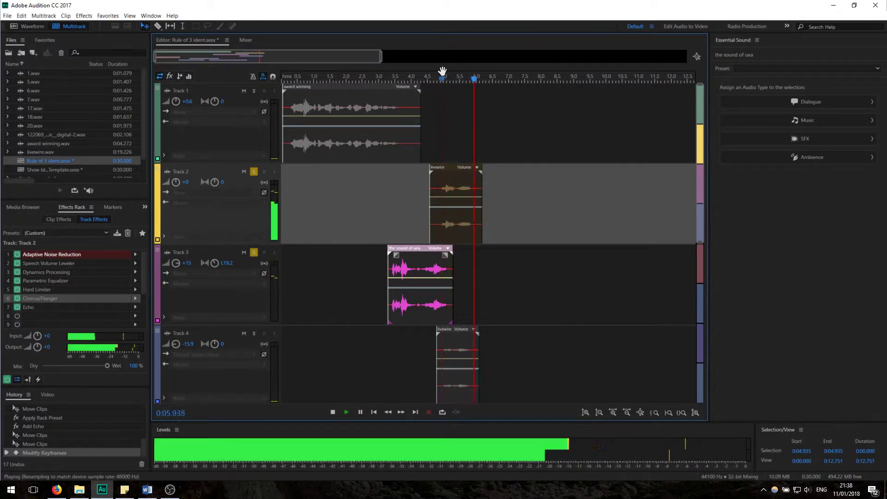
key("space")
- Review the Chorus/Flanger settings and presets on Track 2, close the effect unchanged, and select the track's Echo effect
double_click(79, 298)
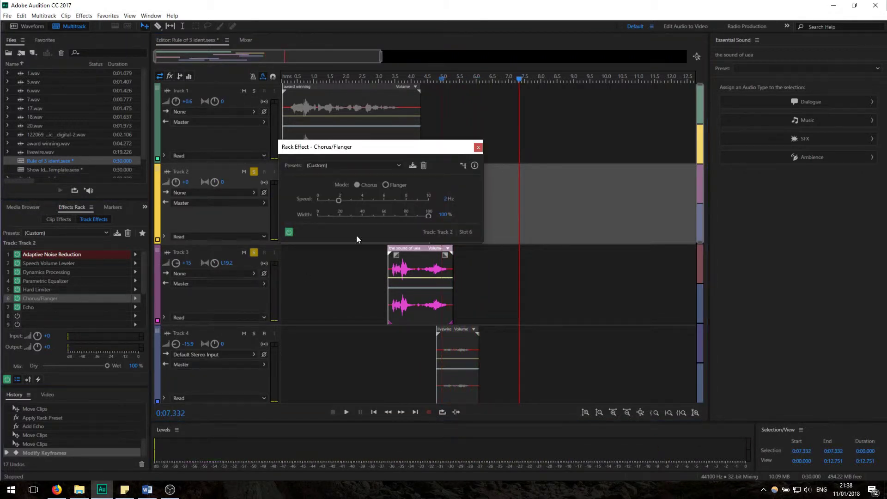
left_click(371, 165)
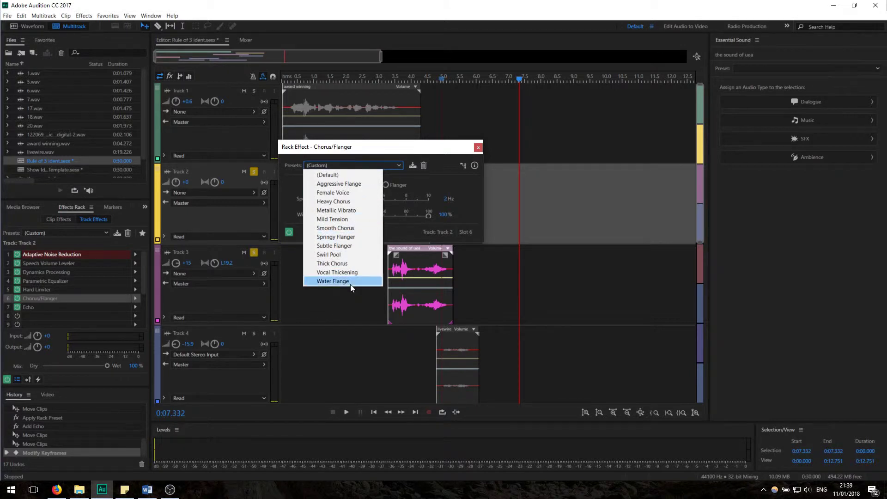
left_click(481, 148)
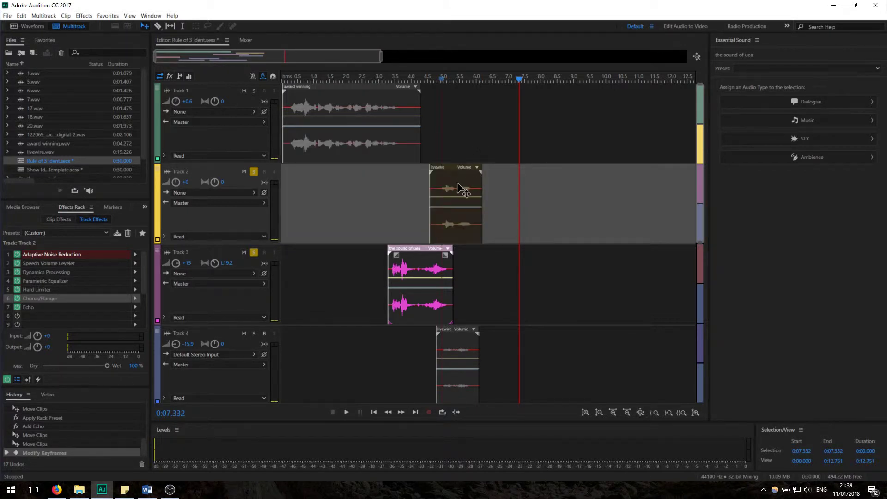
left_click(437, 80)
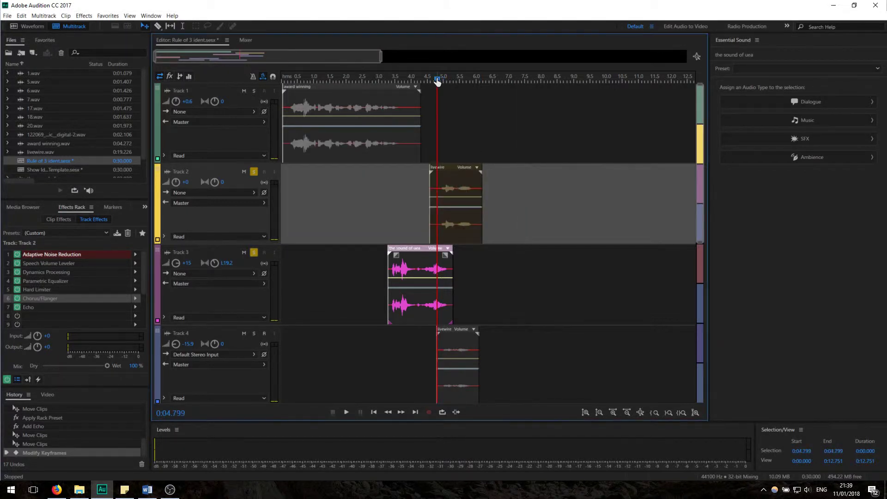
left_click(55, 308)
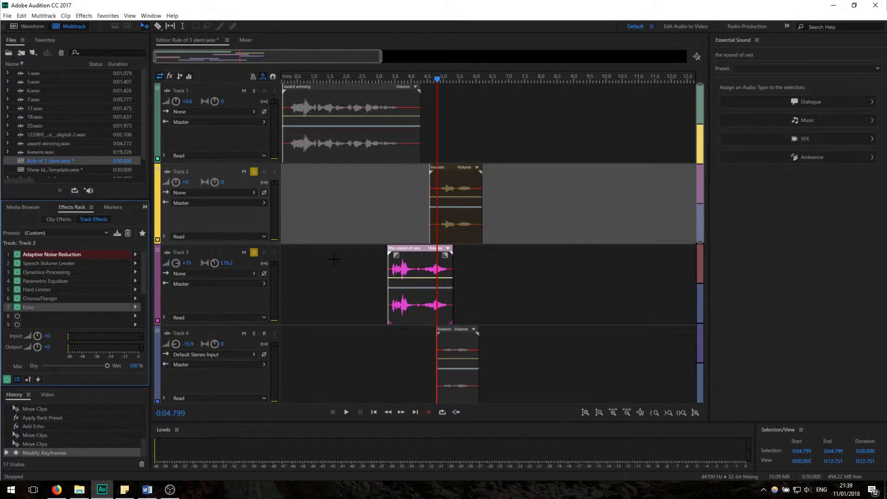
- Solo Track 1 as well and play the three vocal tracks together from the session start
left_click_drag(439, 82, 234, 90)
left_click(254, 91)
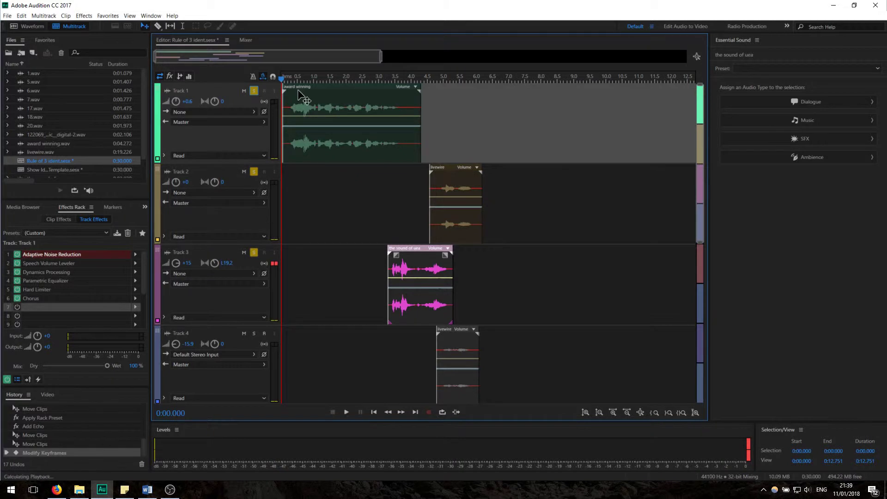
key("space")
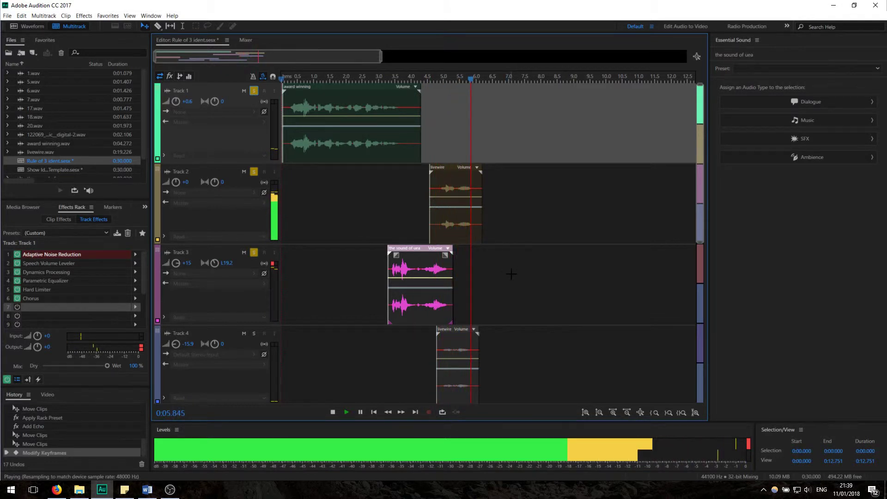
key("space")
- Set Track 3's stereo pan to L21.4
left_click(245, 264)
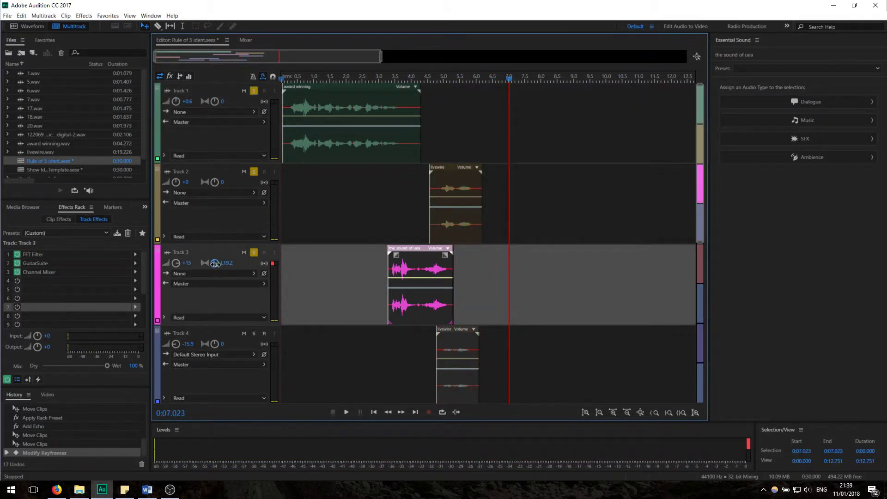
left_click_drag(214, 267, 215, 266)
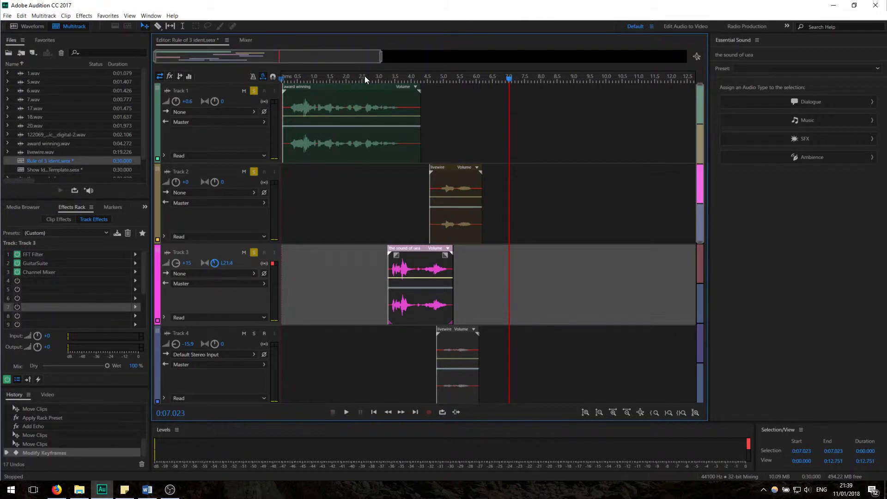
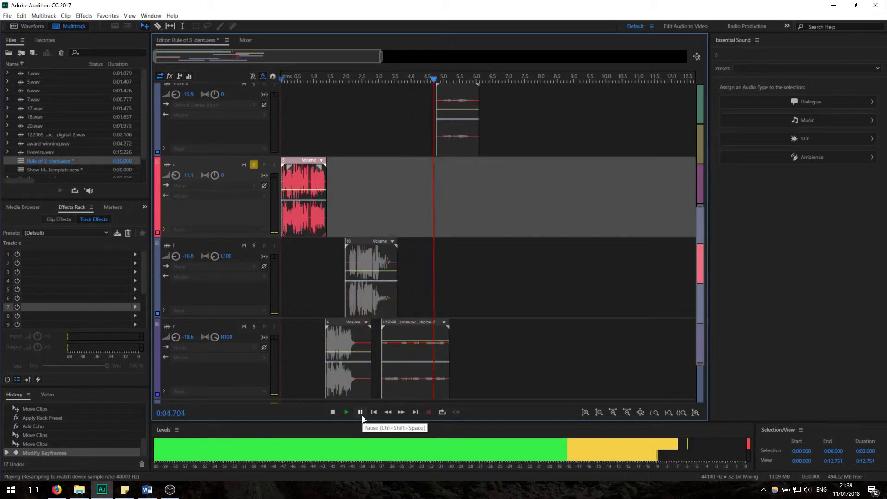
- Pause playback, add the effect tracks l and r to the solo, and play from about 1.15 s
left_click(360, 412)
scroll(549, 266, "down", 3)
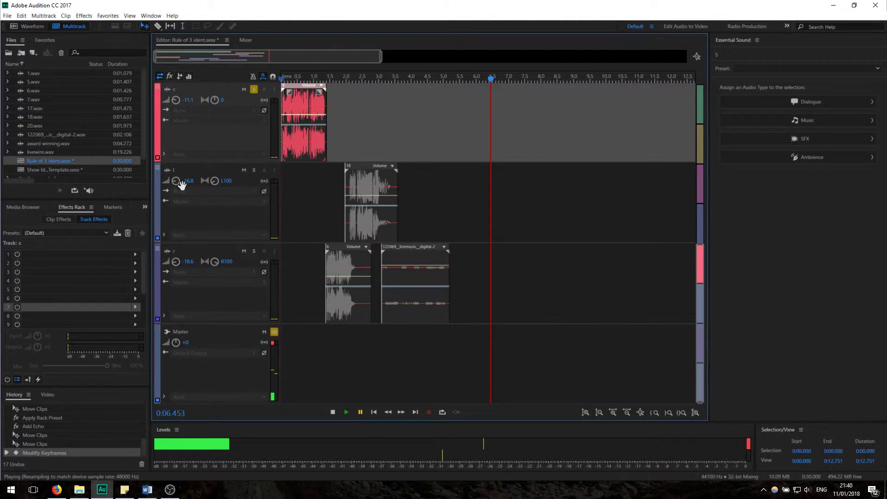
left_click(253, 171)
left_click(254, 251)
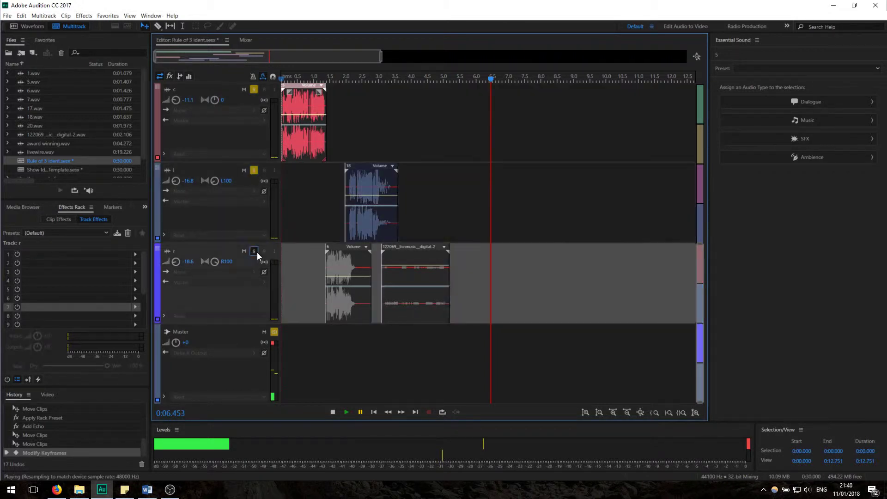
left_click(318, 79)
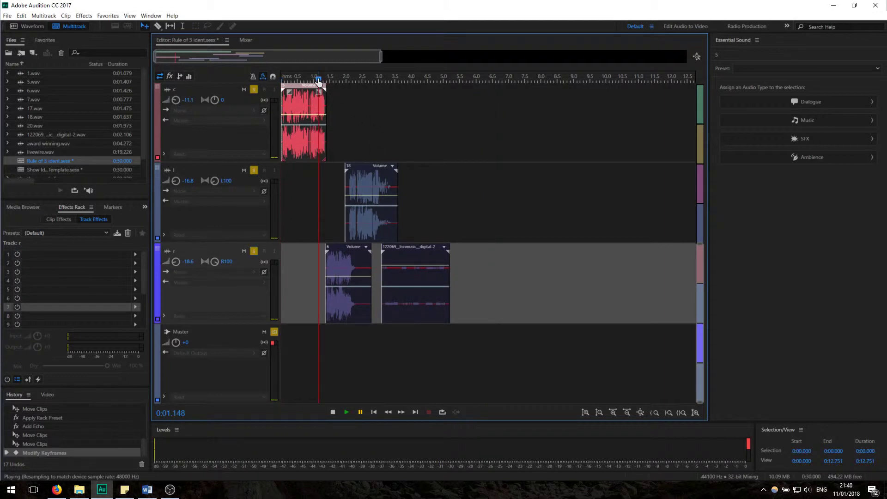
key("space")
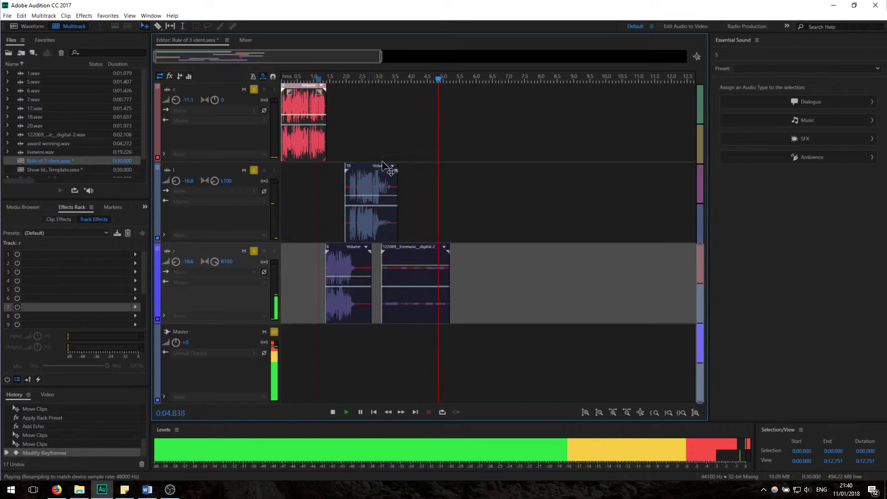
- Turn off solo on tracks l, c, 1, 2 and 3, leaving only r soloed, and stop playback
left_click(254, 170)
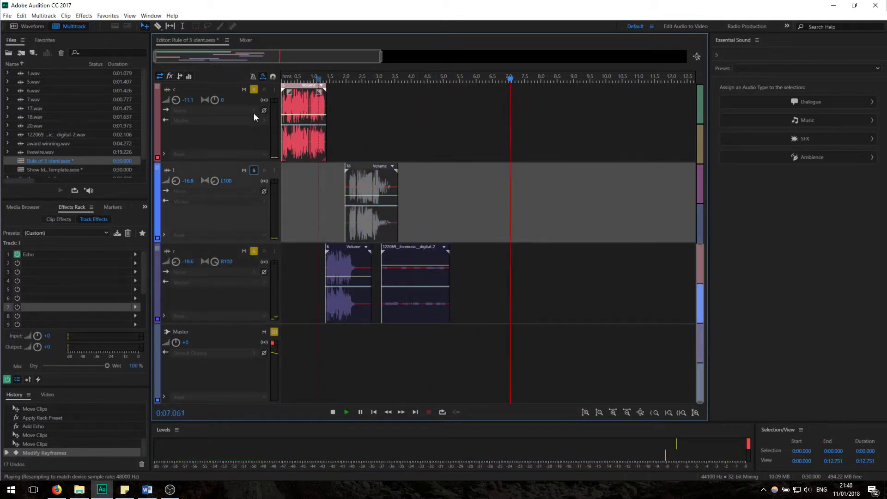
left_click(254, 117)
scroll(296, 221, "down", 5)
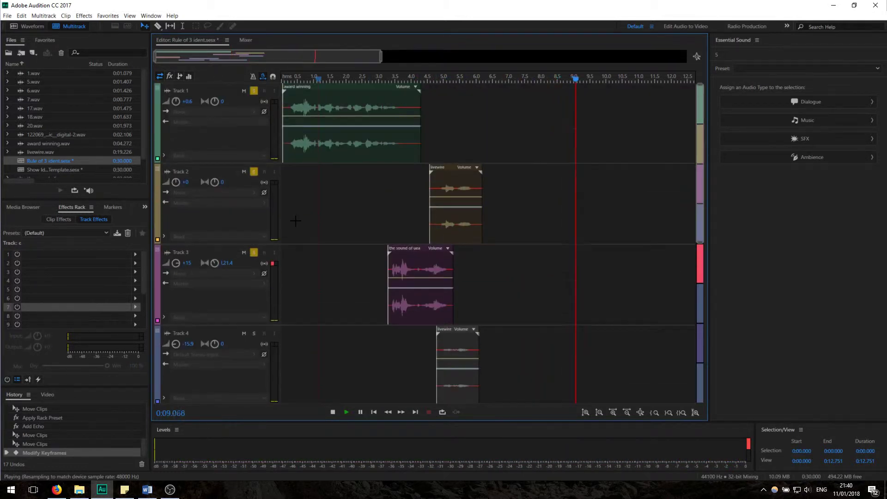
left_click(253, 90)
left_click(254, 134)
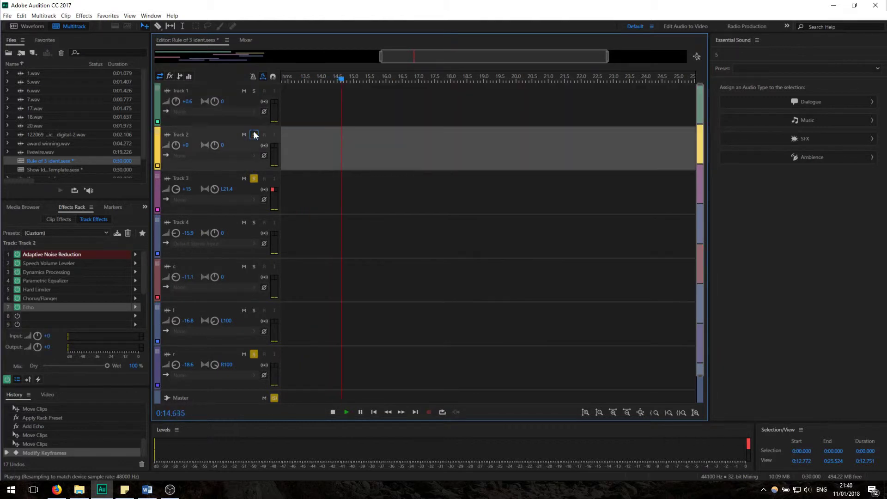
left_click(254, 179)
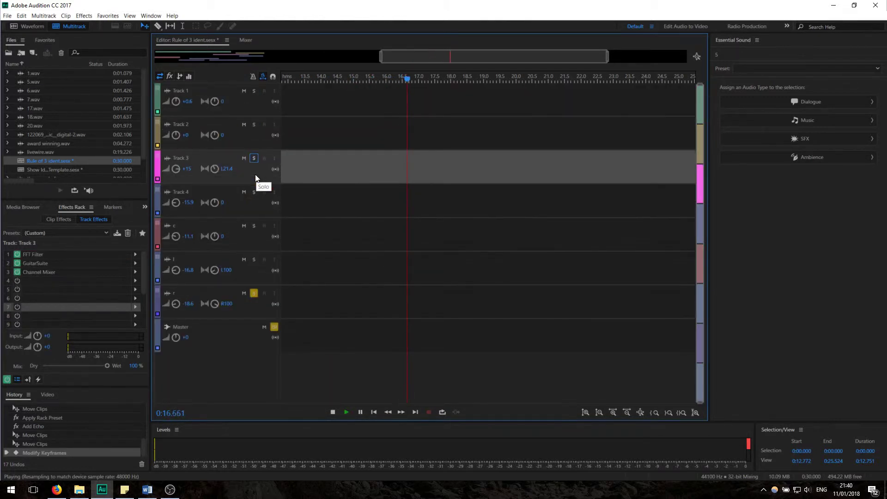
key("space")
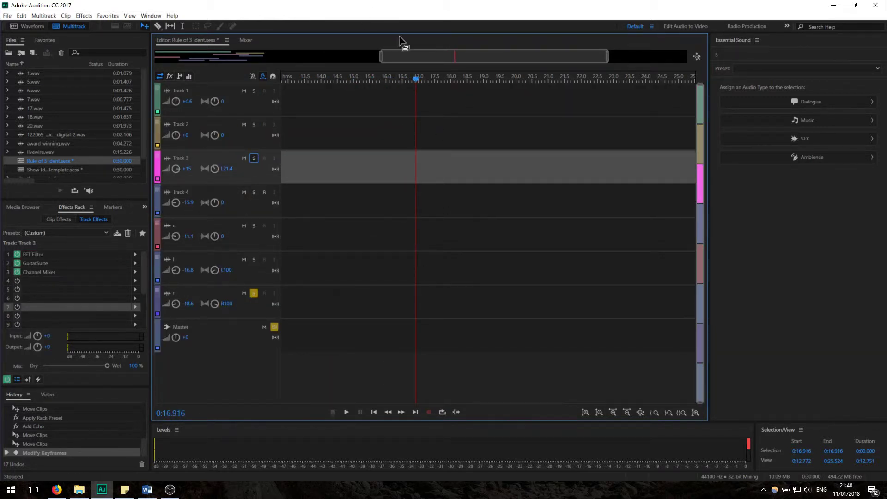
- Play the soloed r track's "122069" digital effect clip from about 3.23 s
left_click_drag(410, 55, 173, 56)
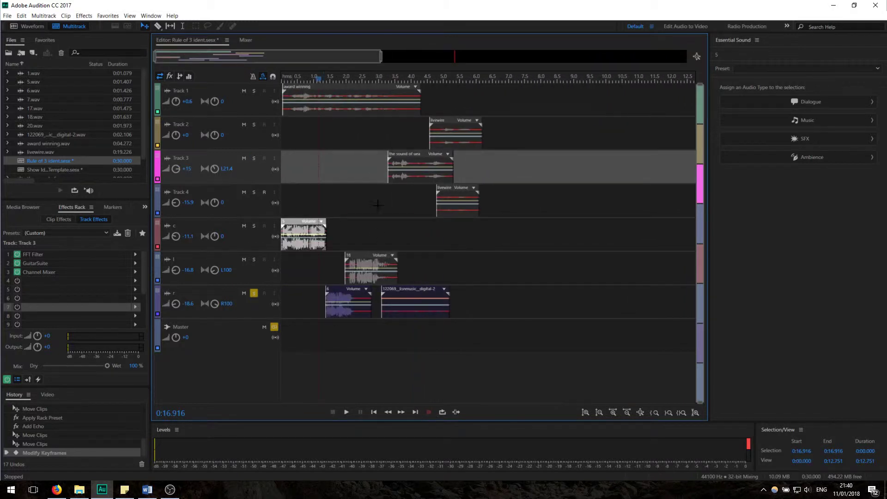
left_click(386, 80)
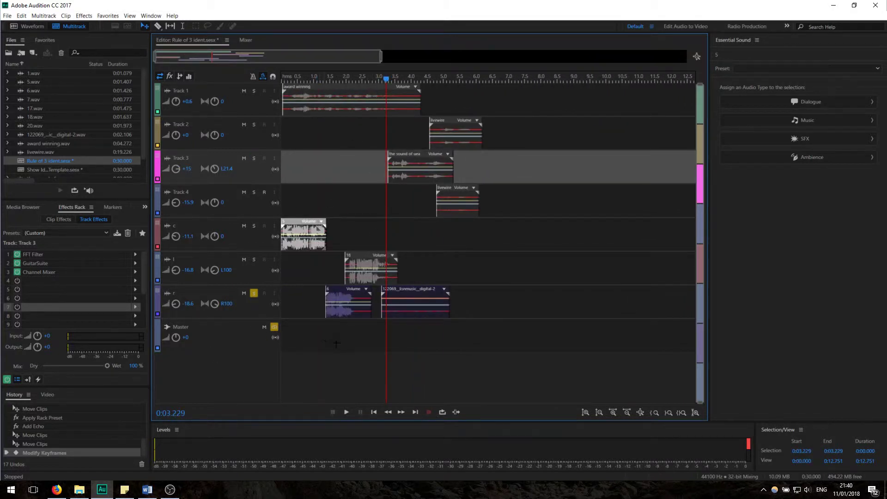
key("space")
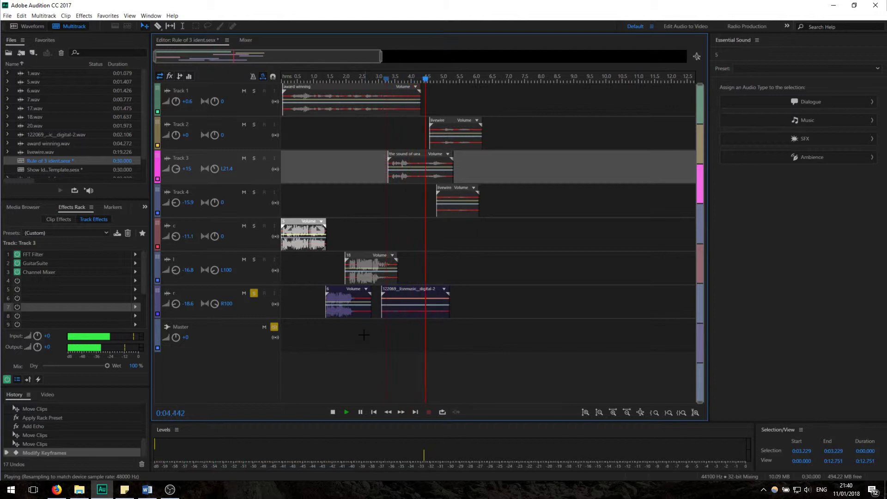
key("space")
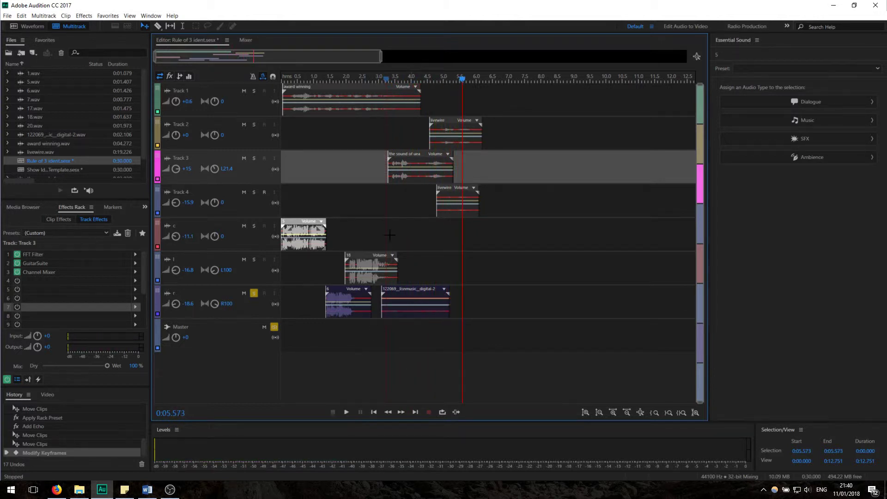
- Solo Track 3 alongside r, select the "122069" effect clip, and play both tracks from about 2.73 s
left_click(370, 81)
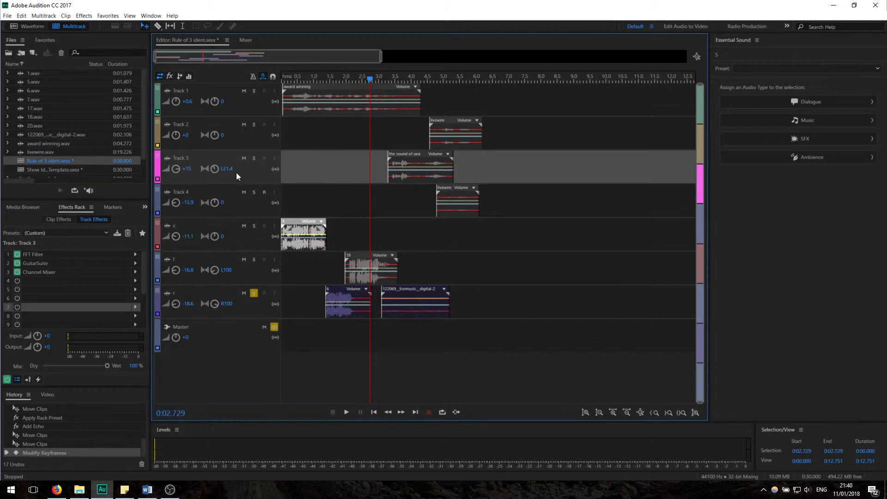
left_click(255, 159)
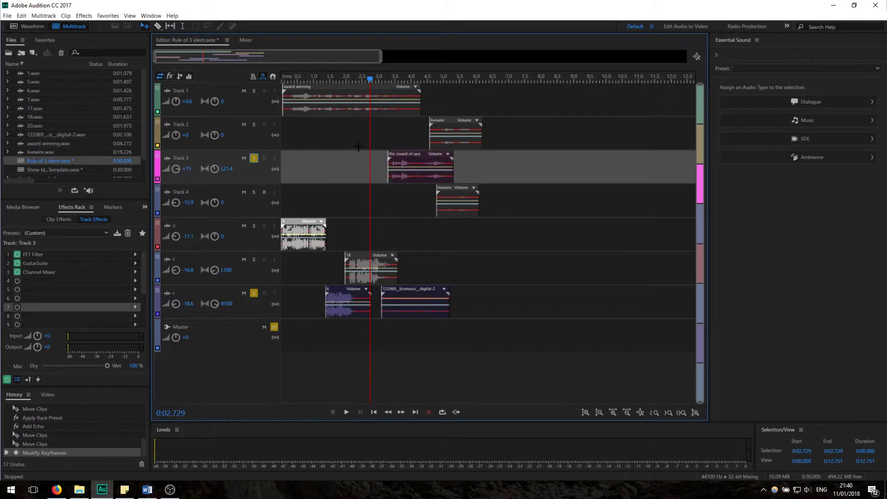
left_click(407, 311)
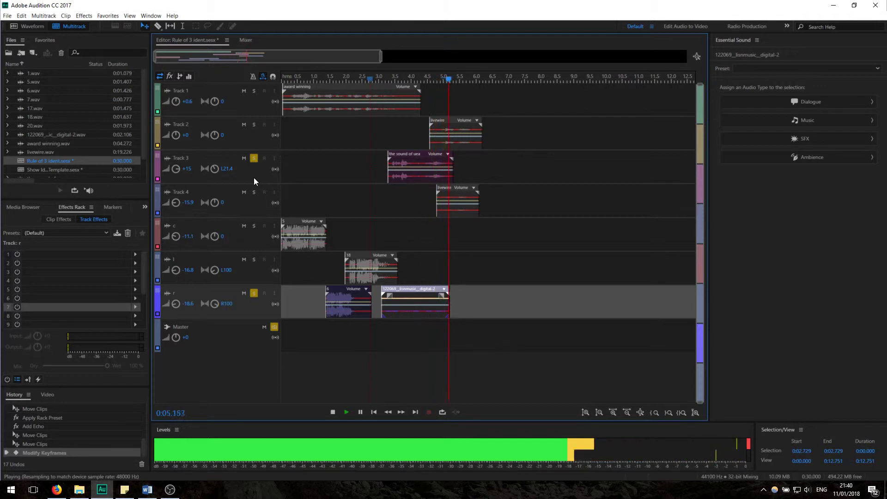
key("space")
- Clear the solo on all tracks and mute Track 4
left_click(254, 293)
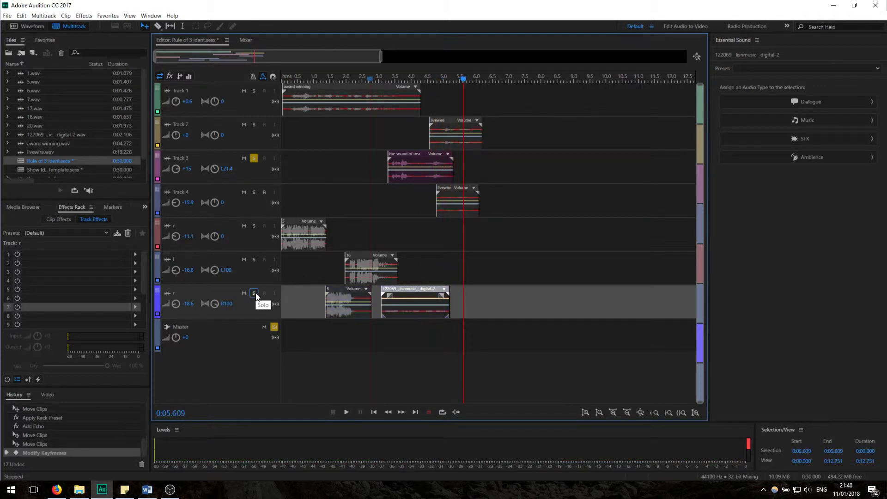
left_click(253, 158)
left_click(254, 192)
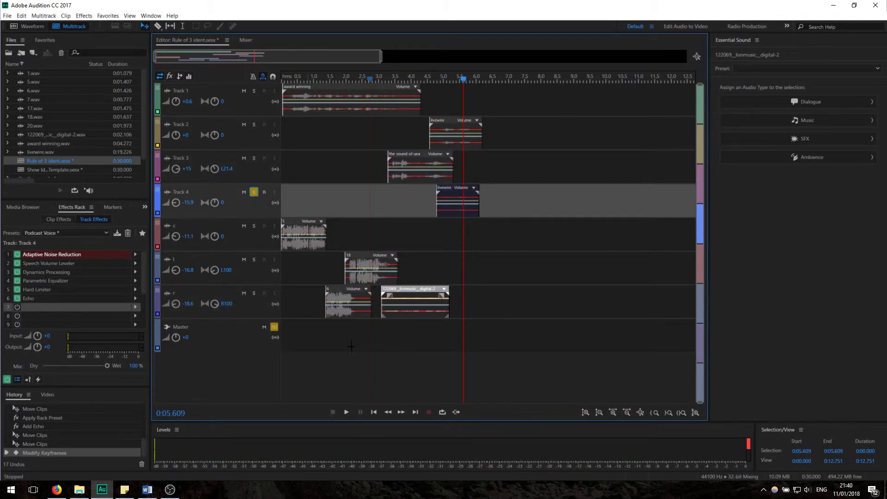
left_click(253, 193)
left_click(244, 193)
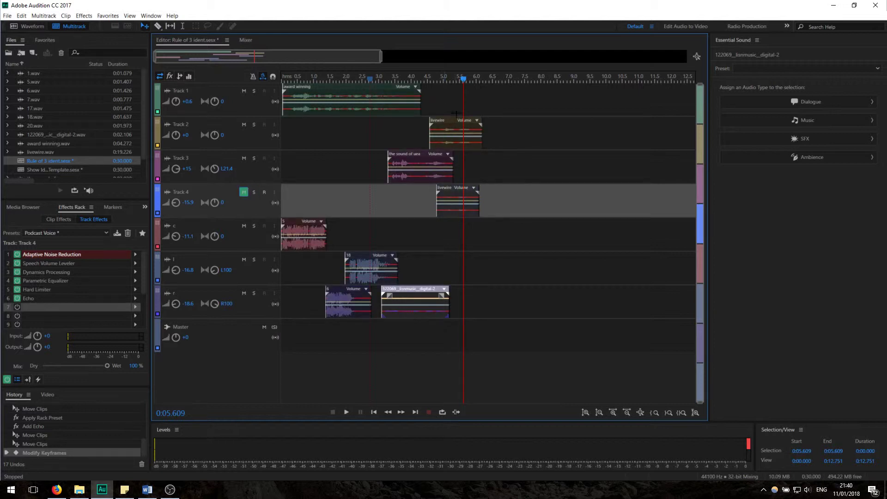
- Play the full ident from the session start with Track 4 muted, and select Track 4's "livewire" clip
key("Home")
key("space")
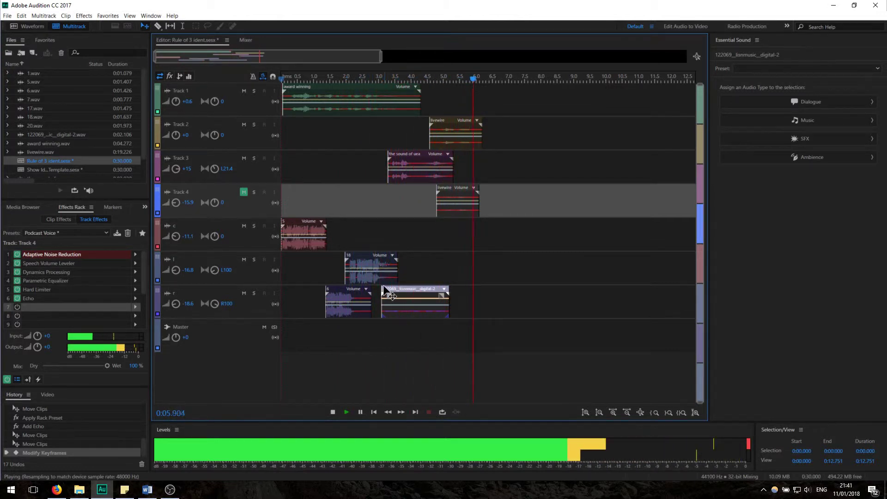
key("space")
left_click(455, 190)
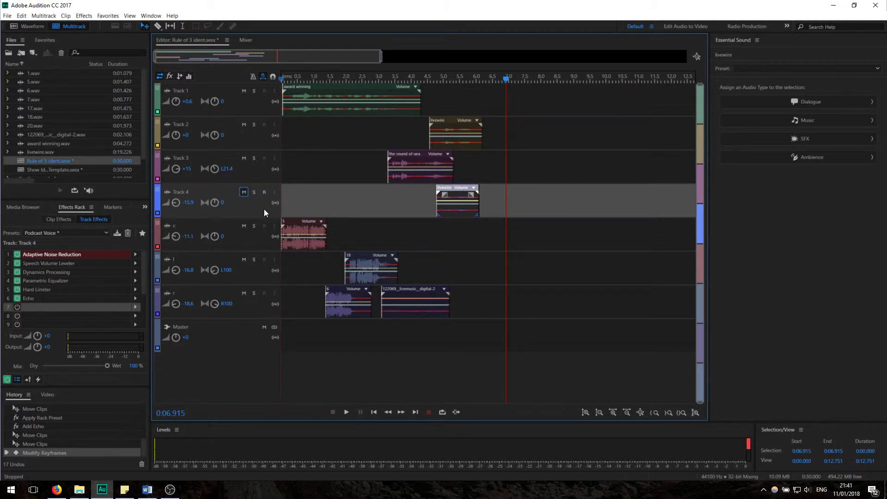
- Select Track 4's Echo effect, solo the track and play its "livewire" clip from about 3.97 s
left_click(433, 84)
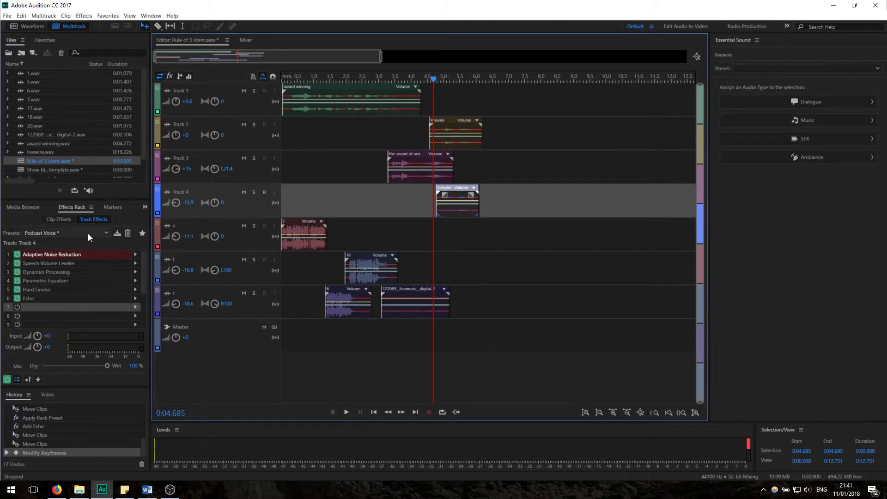
left_click(75, 301)
left_click(410, 79)
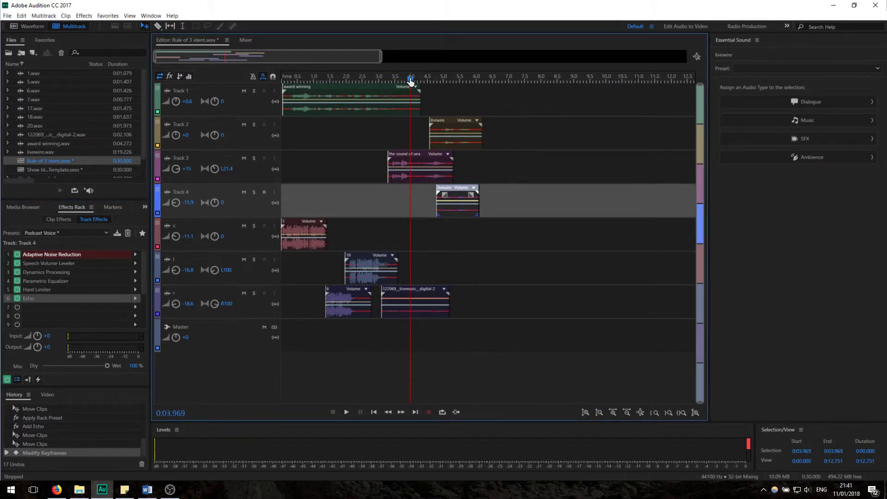
left_click(254, 193)
key("space")
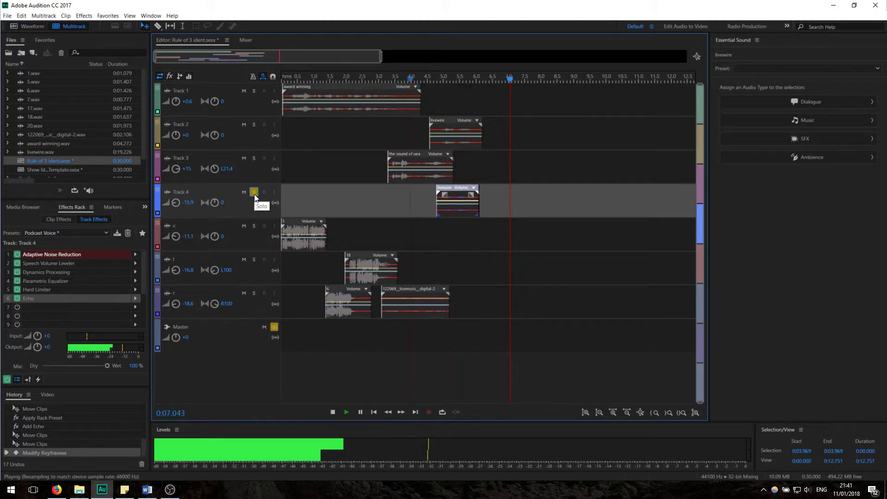
key("space")
- Solo Track 2 alongside Track 4 and play both "livewire" clips together from about 4.6 s
left_click(253, 125)
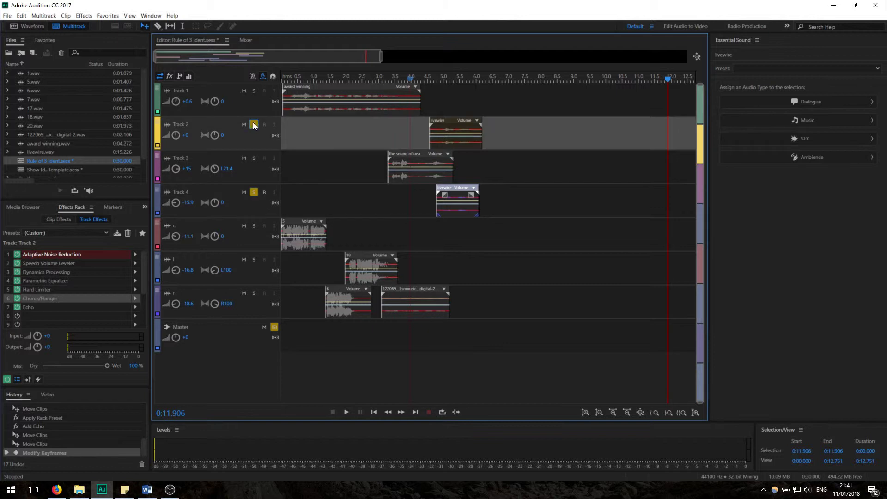
left_click(431, 76)
key("space")
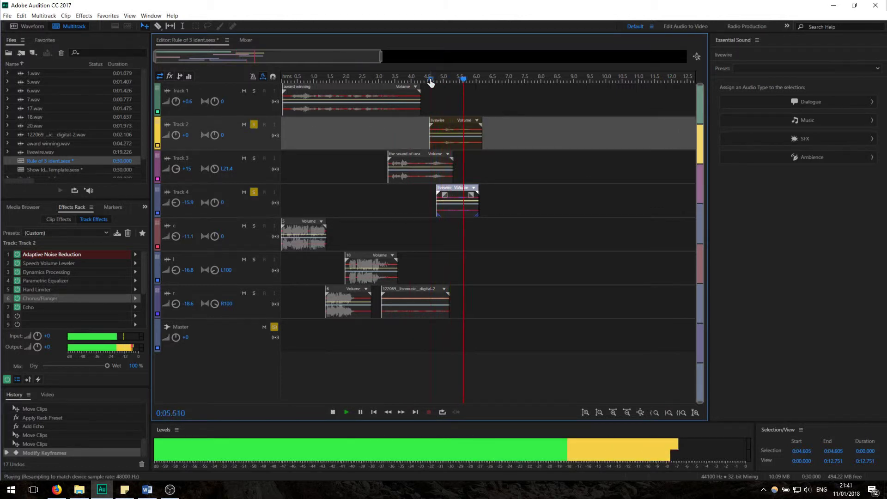
key("space")
- Clear the solo on Tracks 4 and 2 and play the full mix from about 3.2 s
left_click(254, 192)
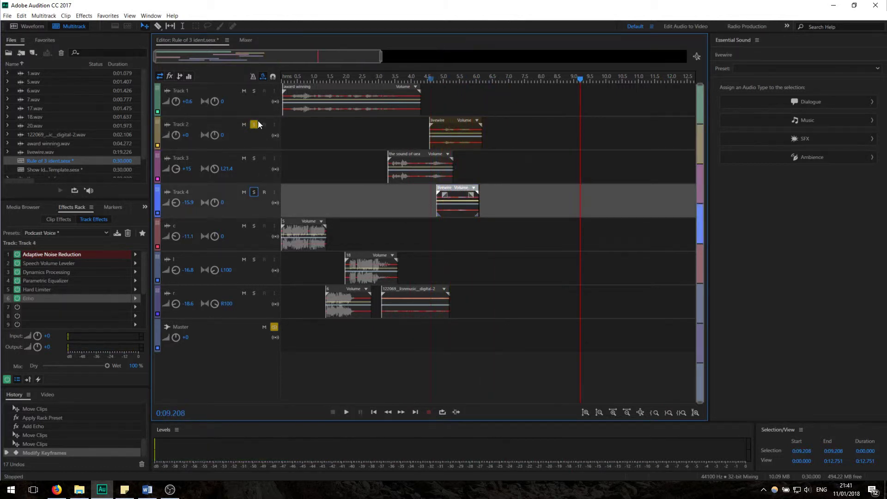
left_click(256, 124)
left_click(386, 80)
key("space")
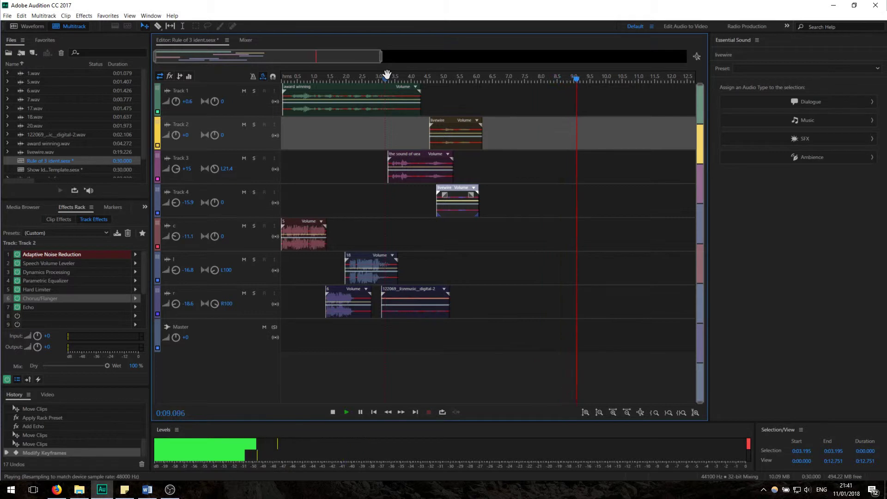
key("space")
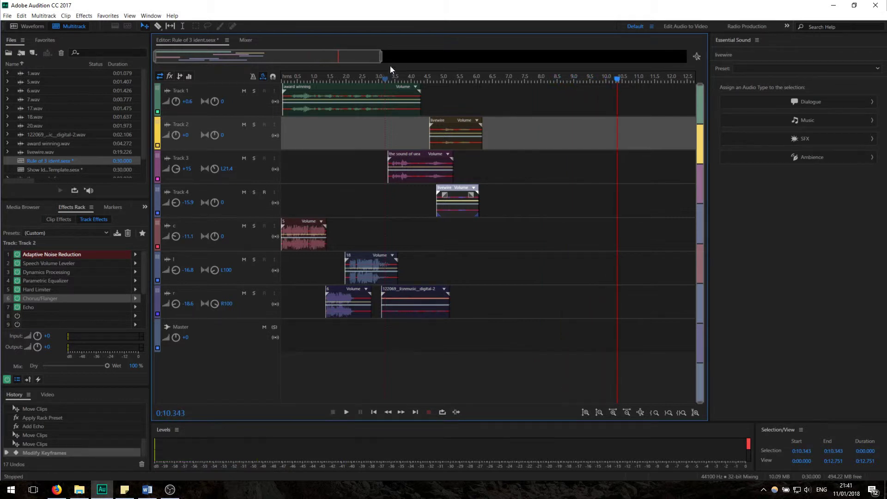
- Mix down the entire Rule of 3 ident session to a new file
scroll(71, 167, "down", 1)
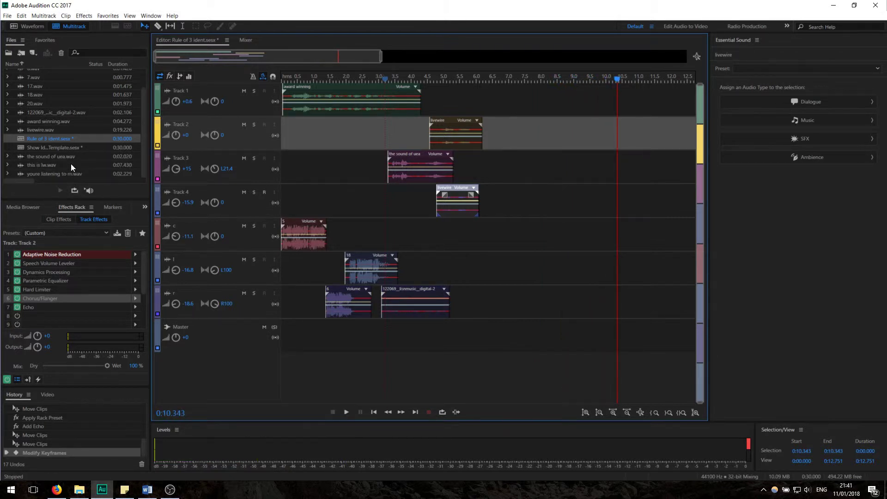
scroll(72, 167, "up", 1)
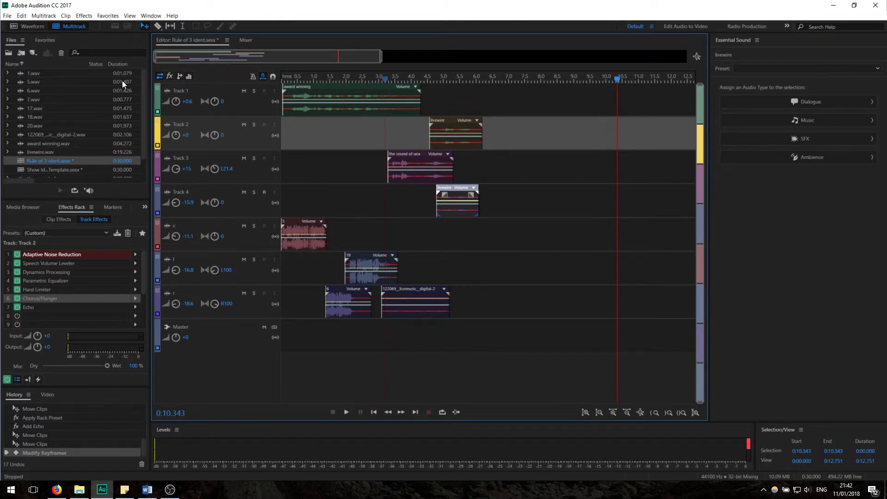
left_click(52, 17)
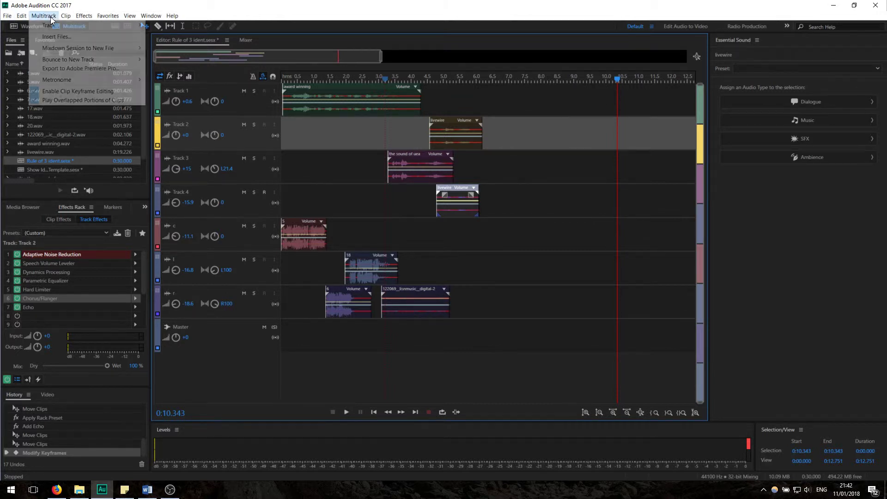
mouse_move(64, 49)
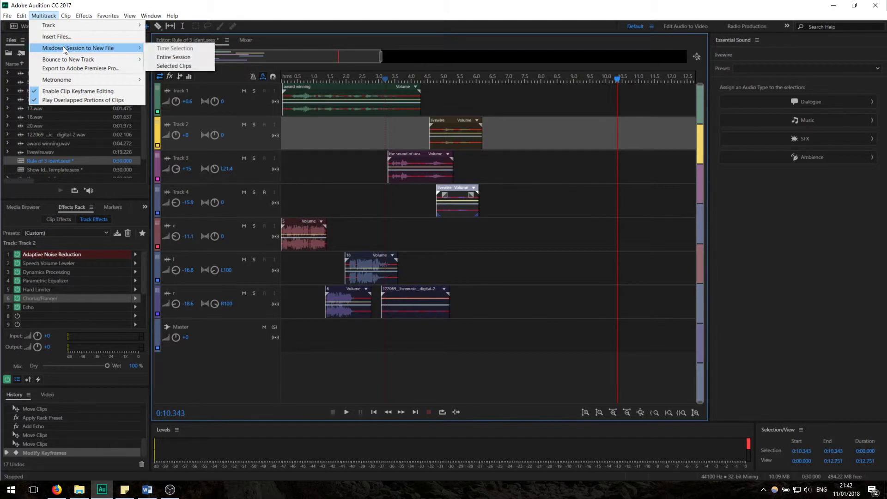
left_click(174, 56)
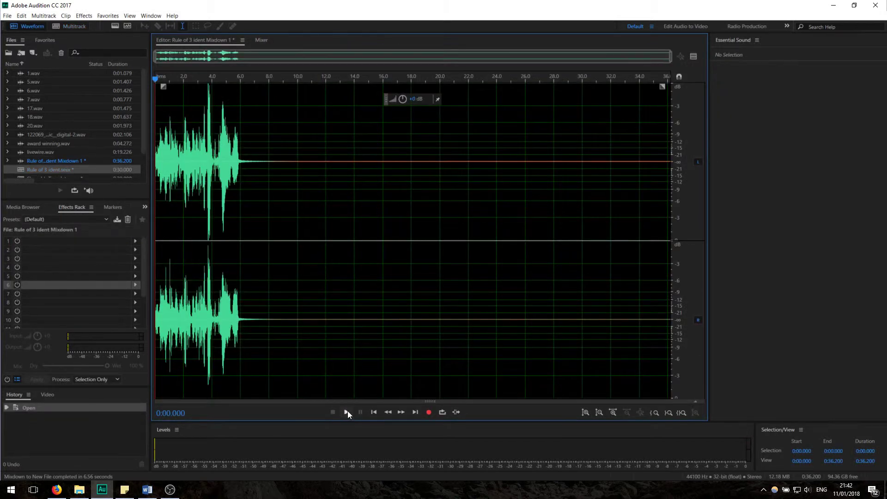
- Play the mixdown from its start through the end of the audible waveform
left_click(347, 412)
scroll(309, 239, "up", 4)
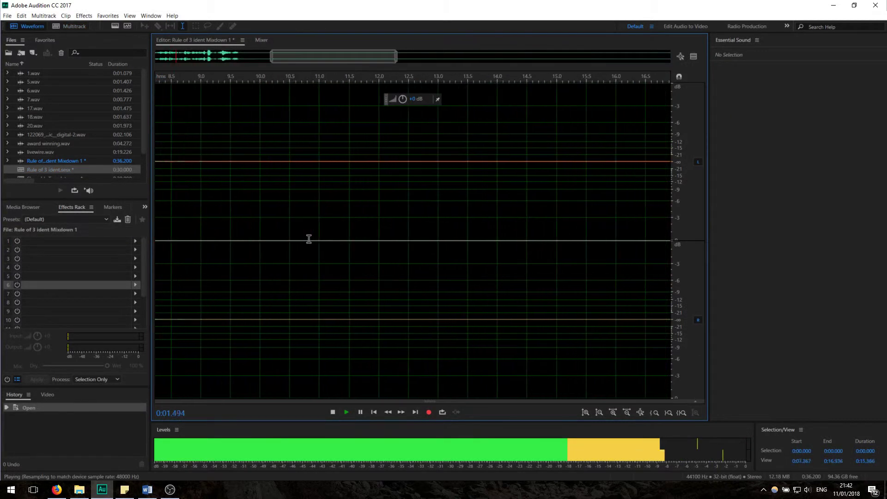
scroll(308, 238, "down", 3)
scroll(179, 56, "up", 2)
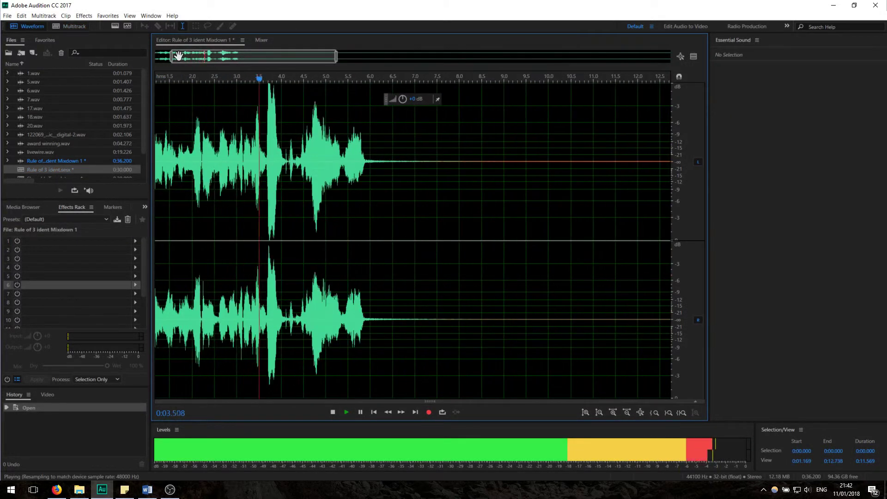
scroll(317, 125, "up", 1)
scroll(334, 135, "down", 3)
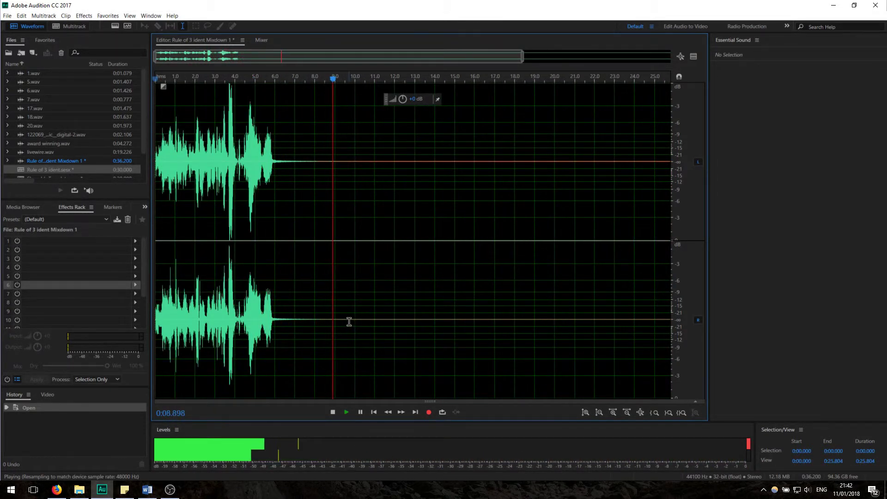
- Delete the mixdown's silent tail from about 9.86 s to the end, and add a short fade-out at the new end
left_click_drag(352, 318, 714, 339)
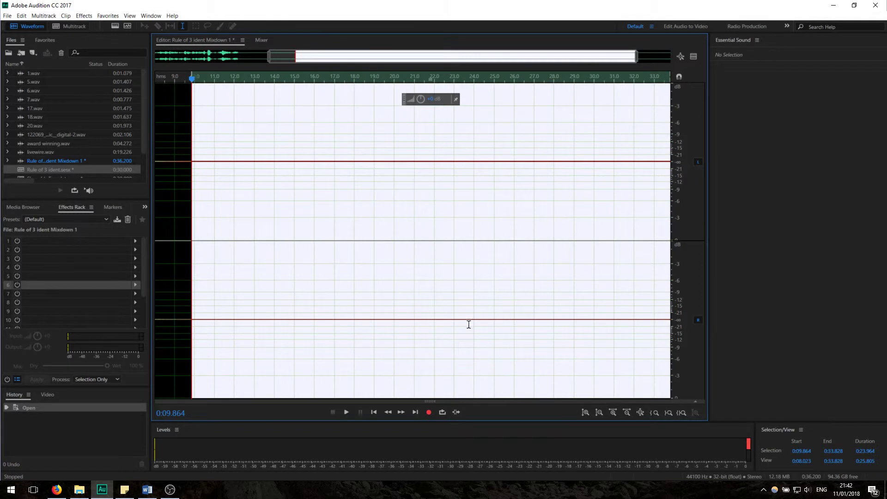
scroll(475, 377, "down", 1)
left_click_drag(635, 281, 683, 286)
key("Delete")
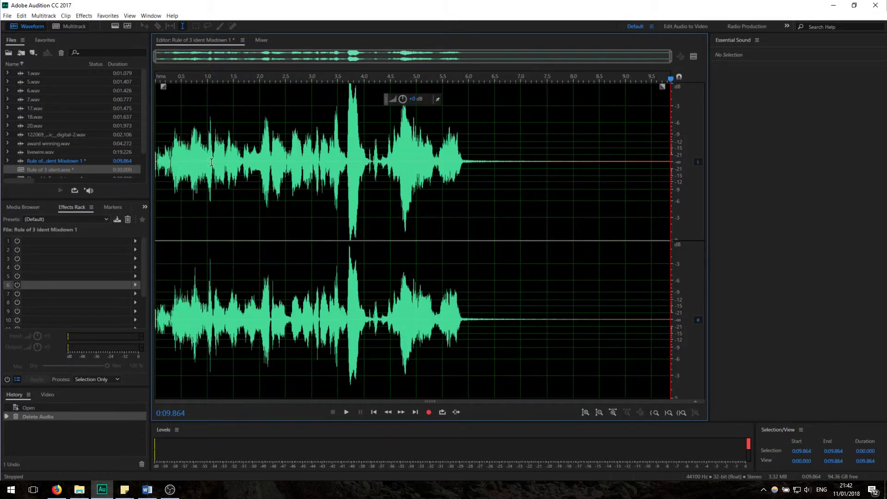
left_click(375, 411)
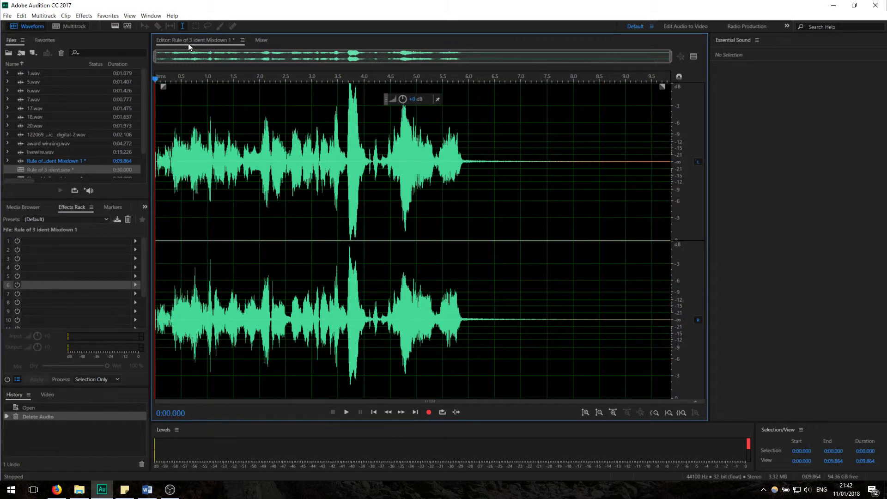
left_click_drag(663, 86, 644, 90)
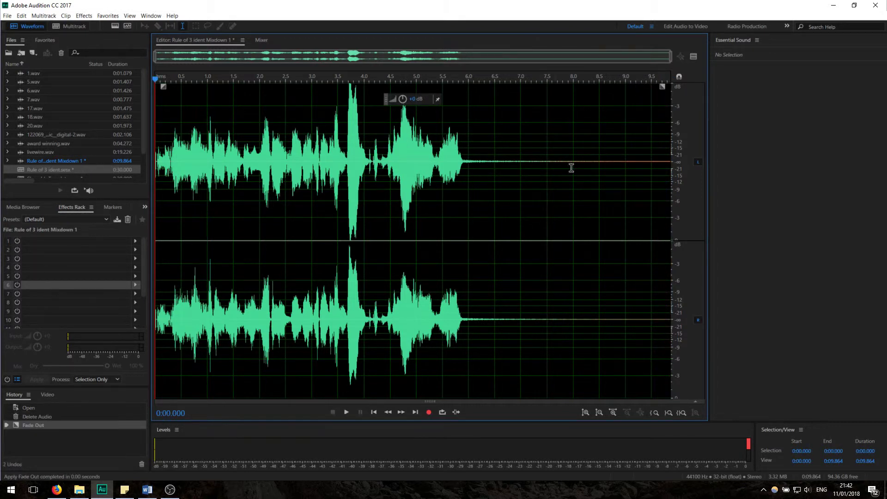
- Open the Mastering effect for the mixdown, set the reverb amount to 16%, and preview the result
left_click(84, 15)
mouse_move(172, 173)
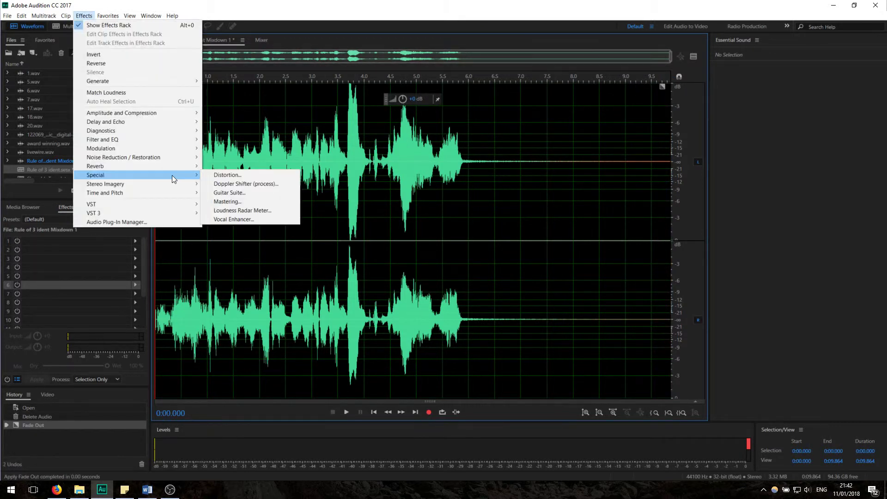
left_click(243, 203)
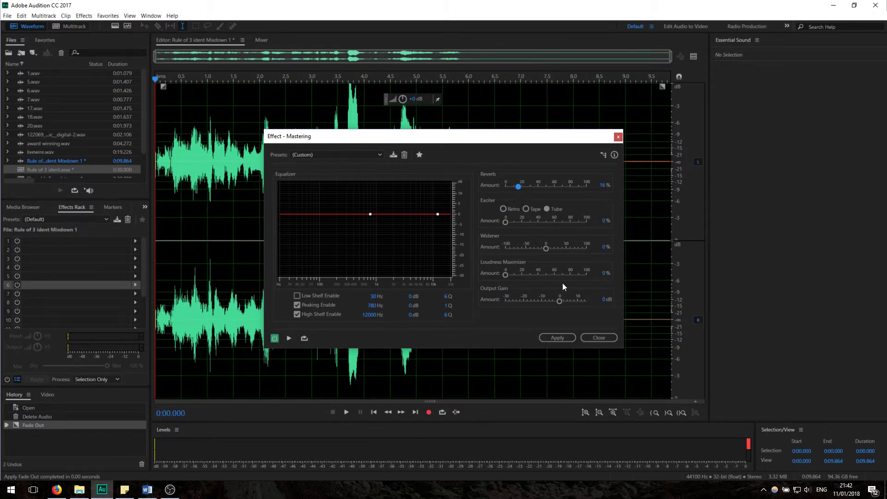
key("space")
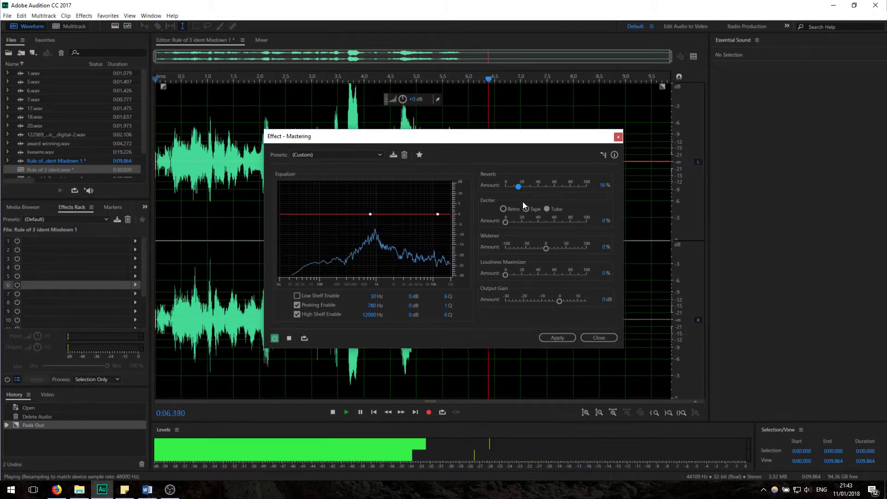
key("space")
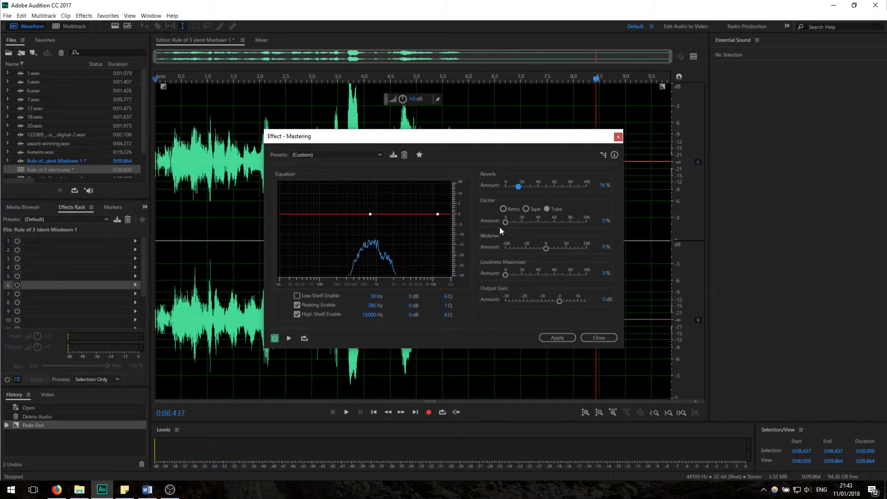
- Set the Mastering exciter to Retro at 44% and compare the looped preview with the effect bypassed and enabled
left_click(504, 210)
key("space")
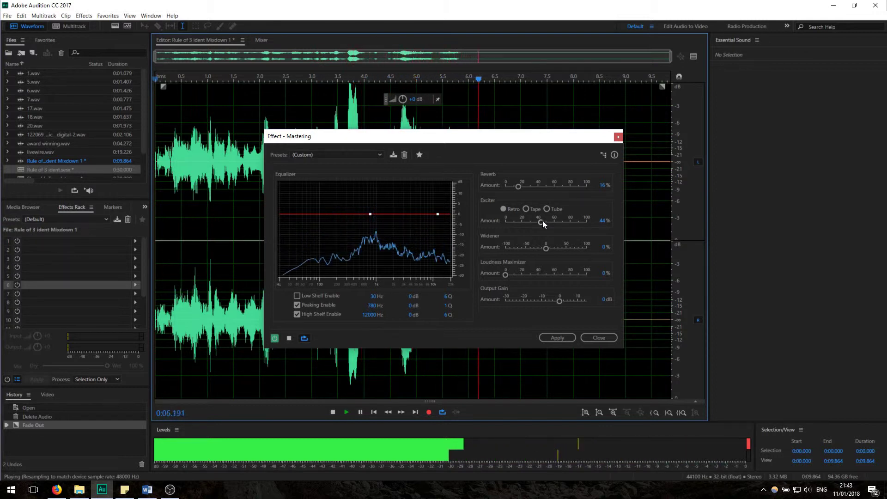
key("space")
key("space")
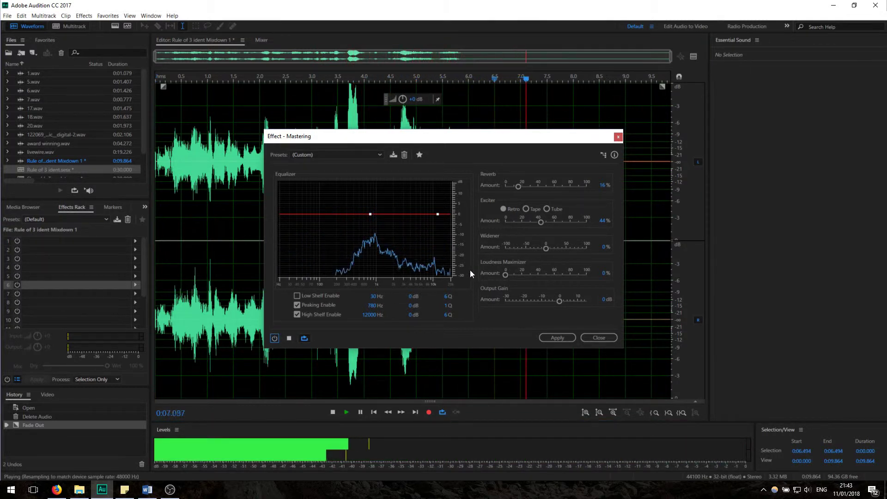
left_click(184, 137)
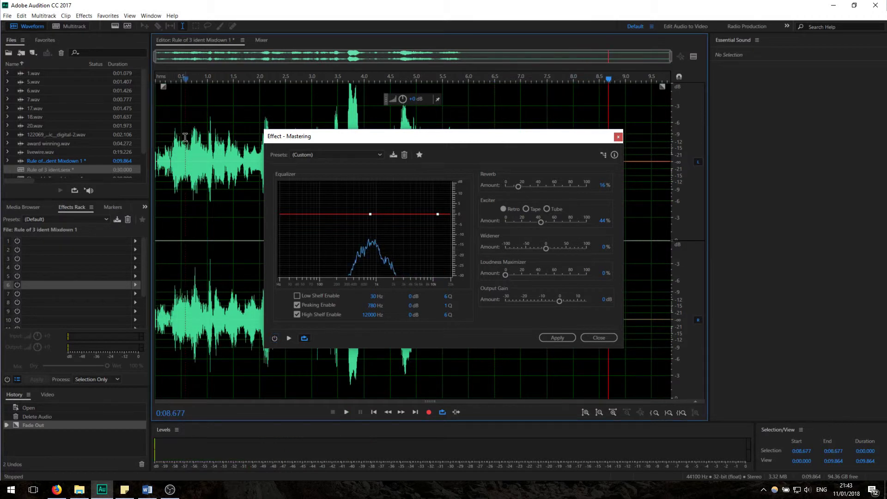
left_click(275, 338)
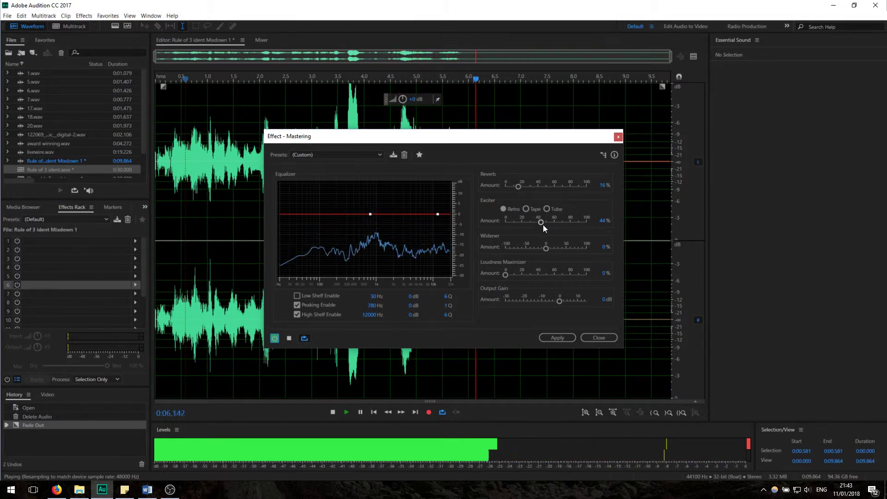
- Set the Mastering widener to 39% and preview the mixdown from about 0.11 s
key("space")
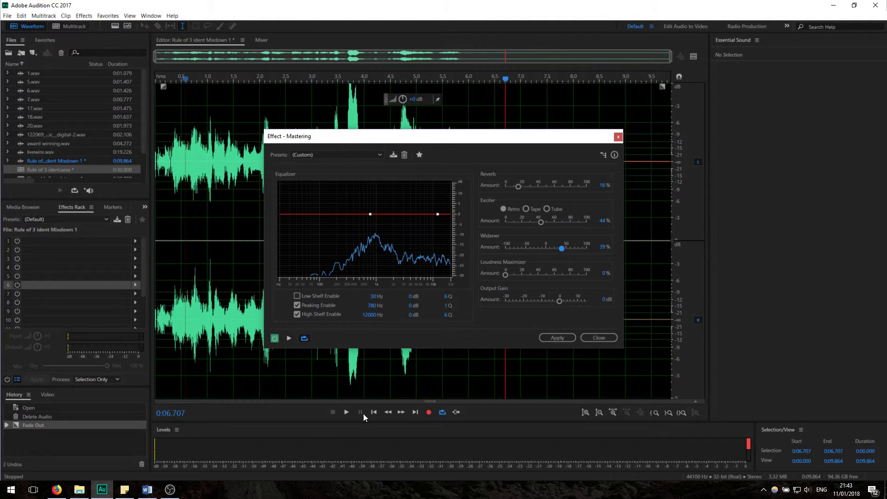
left_click(161, 151)
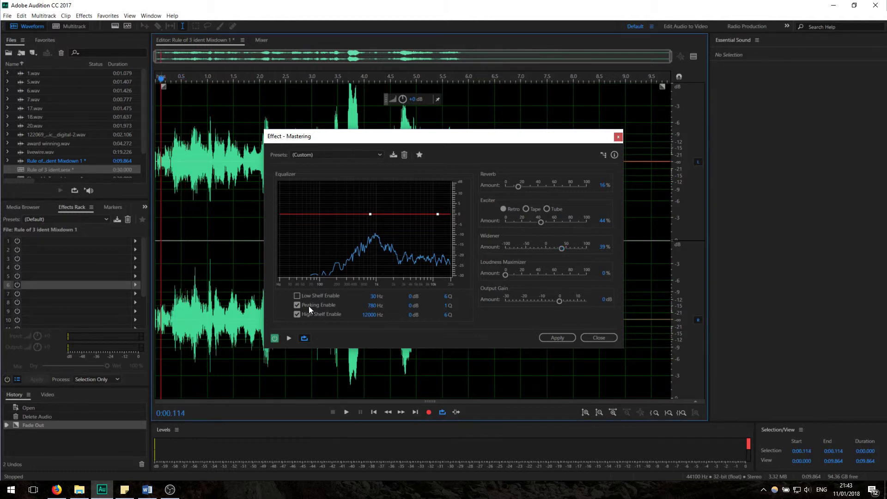
key("space")
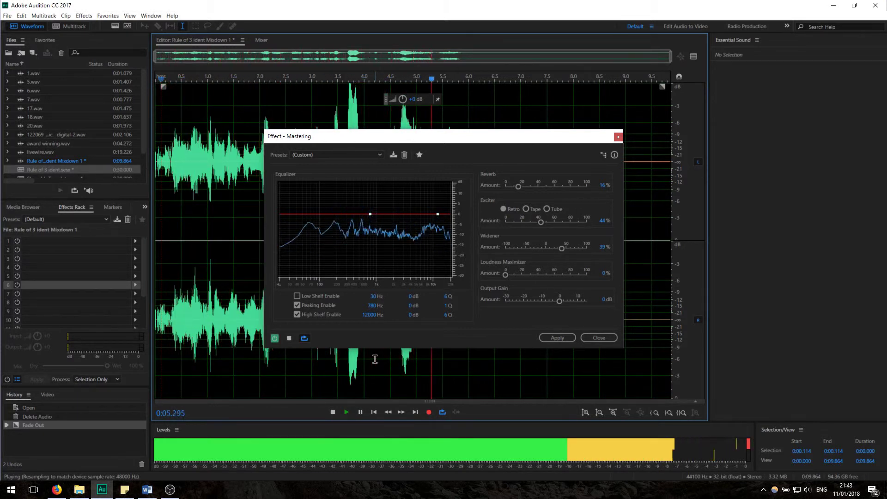
key("space")
- Show the preview editor for comparison, set the loudness maximizer to 33%, and preview the mastered mixdown from the start
left_click_drag(505, 274, 508, 274)
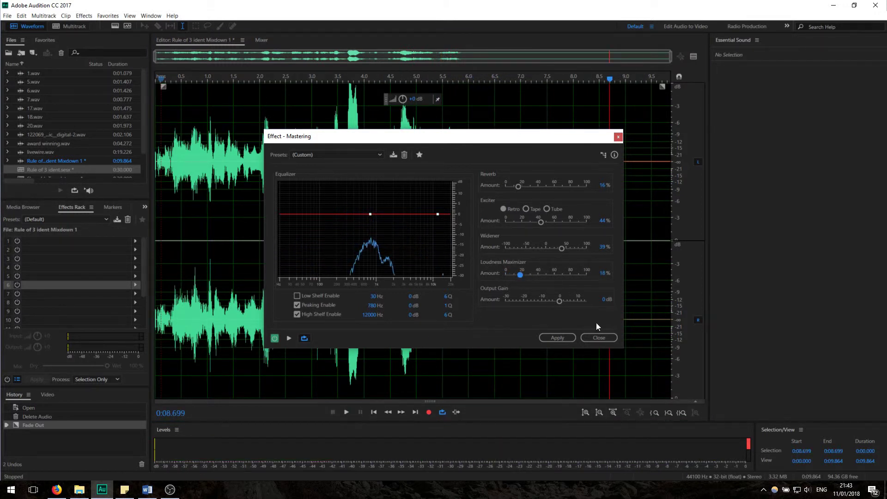
left_click(693, 58)
left_click_drag(400, 140, 592, 142)
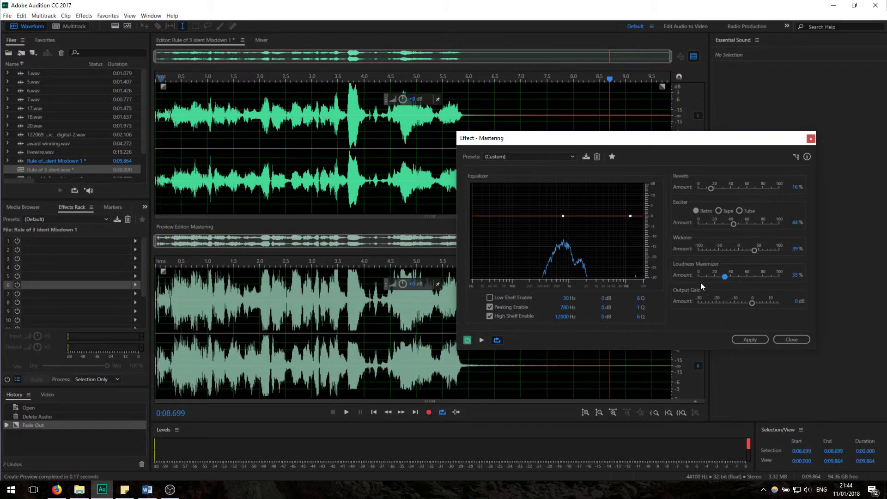
left_click(363, 348)
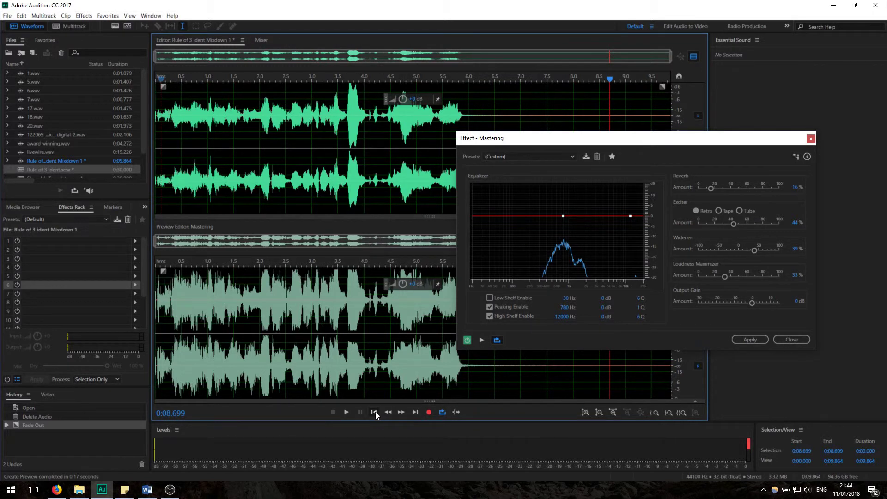
left_click(346, 412)
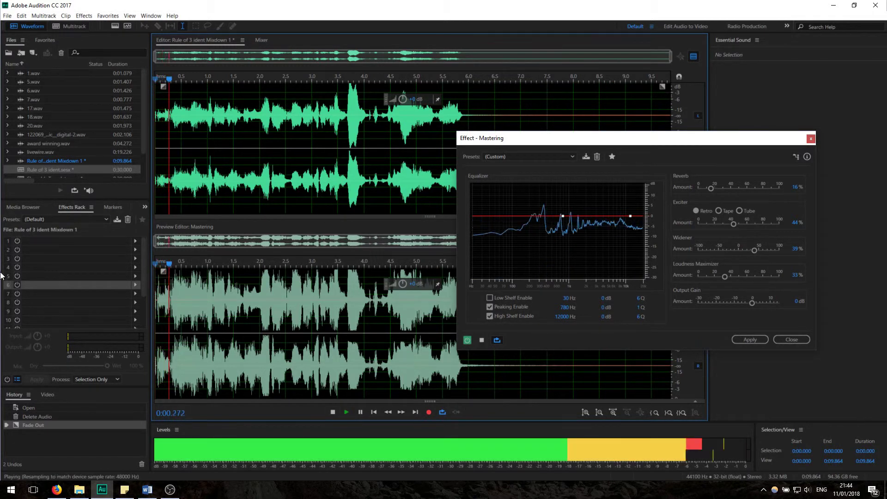
- Compare the mixdown preview with the Mastering effect bypassed and enabled, move the effect window off the preview's end, and stop playback
left_click(465, 341)
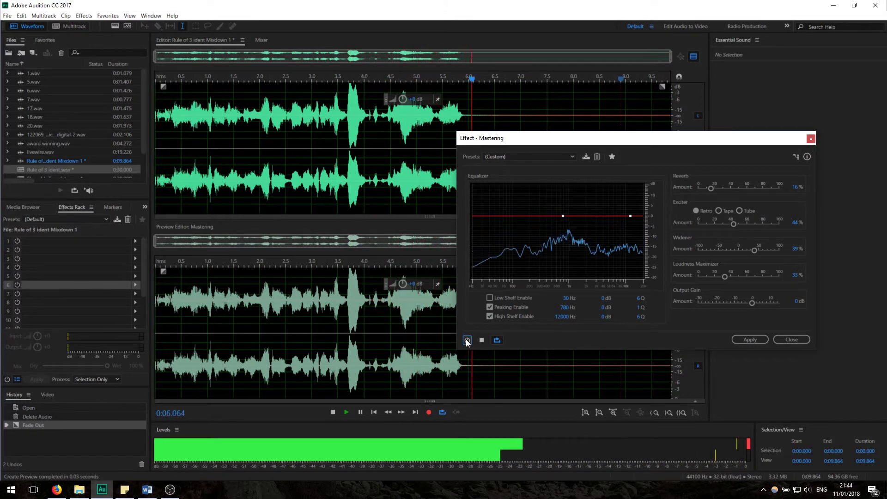
left_click(467, 340)
left_click_drag(581, 145, 371, 148)
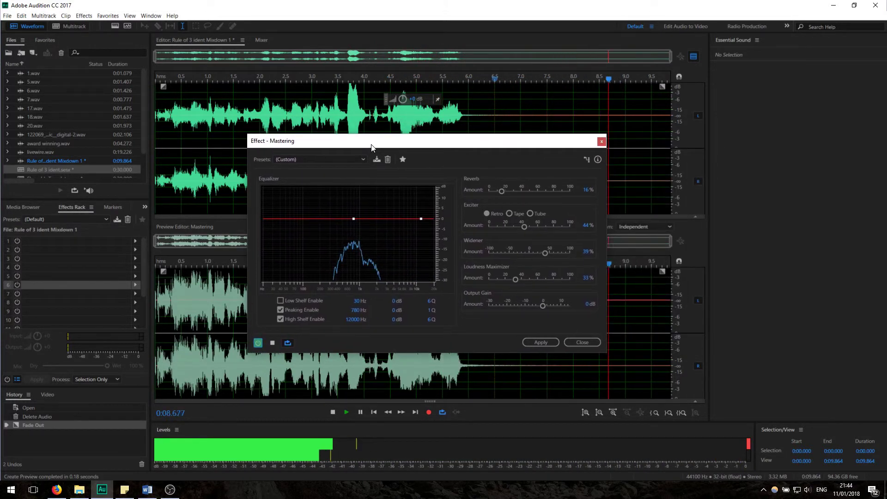
key("space")
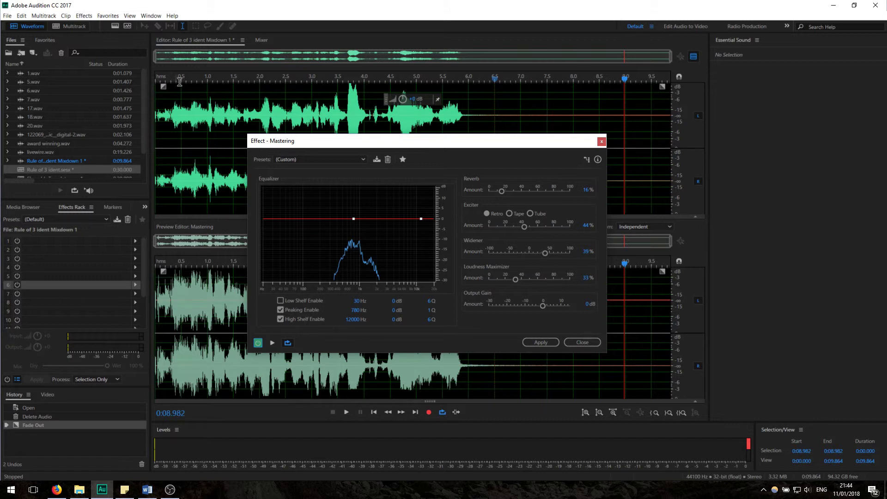
- Preview from the start while raising the equalizer's high shelf to 2.2 dB at 12081.2 Hz and the peaking band to 3.5 dB at 534.6 Hz
key("space")
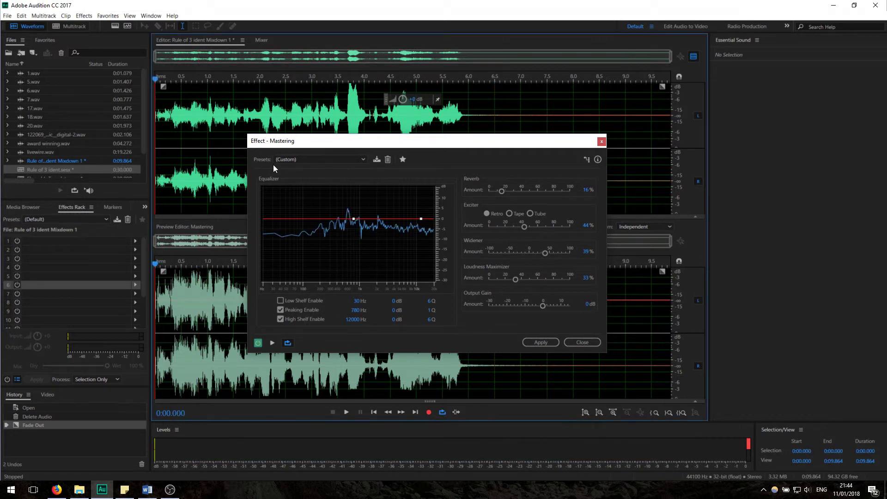
left_click_drag(421, 219, 421, 213)
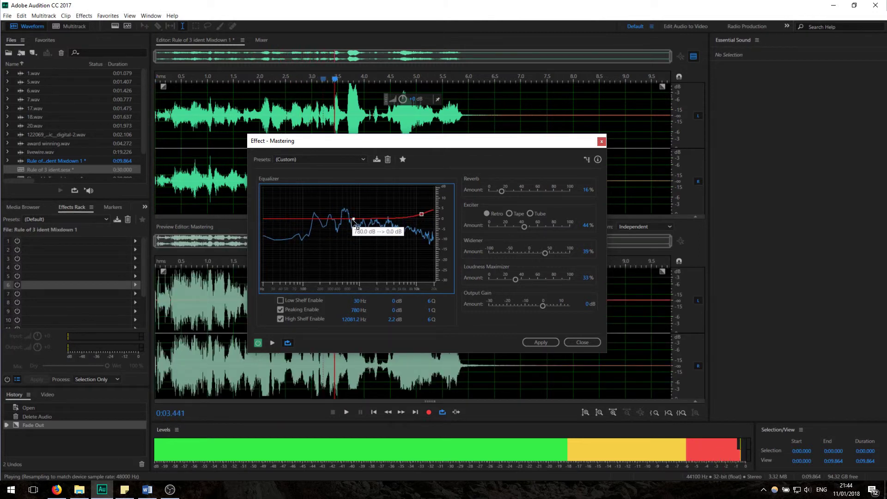
key("space")
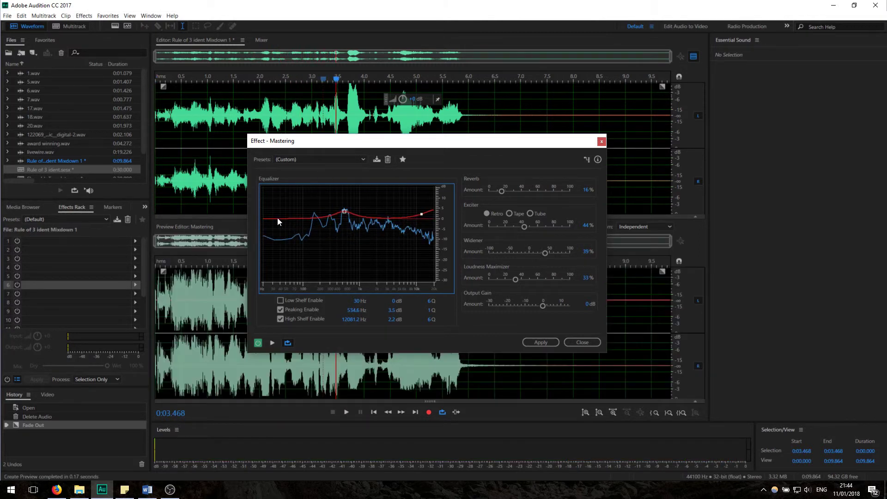
- Enable the equalizer's low shelf, lower it to -3.5 dB at 29.1 Hz, and preview the result
left_click(280, 301)
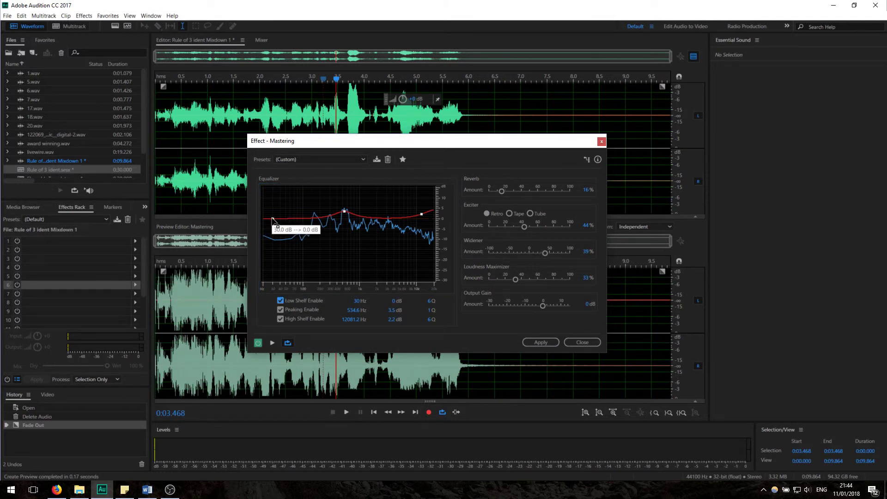
left_click_drag(272, 219, 273, 223)
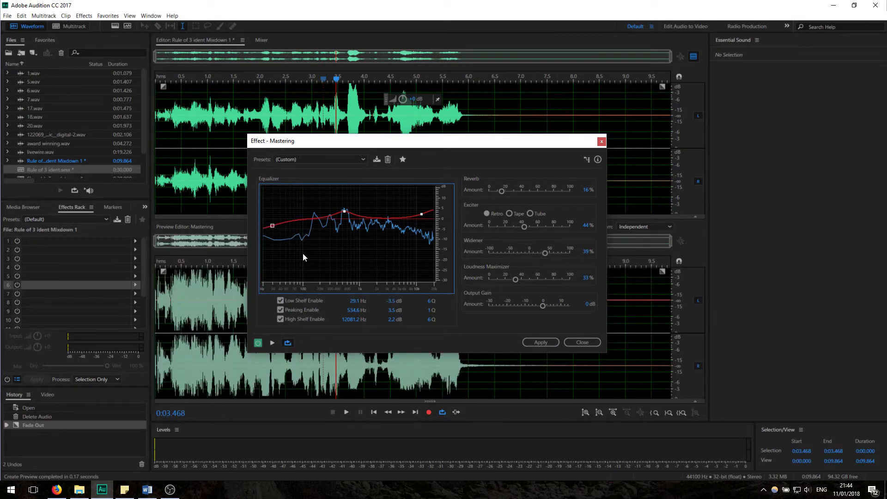
key("space")
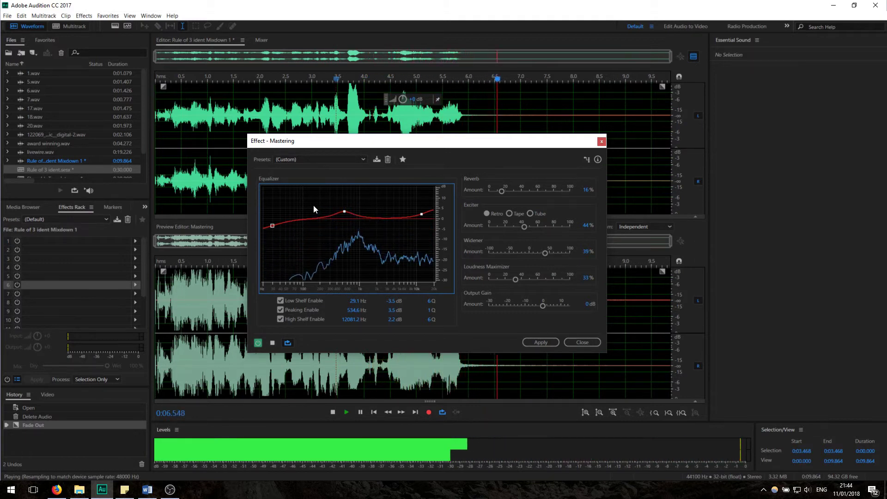
- Set the equalizer's peaking band to 6.2 dB at 382 Hz, apply the Mastering effect to the mixdown, and play it from the start
left_click_drag(344, 211, 336, 206)
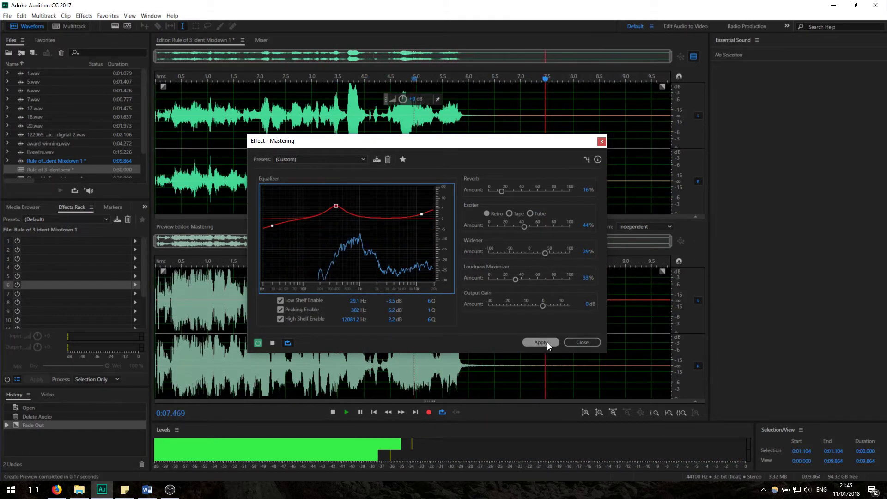
left_click(547, 343)
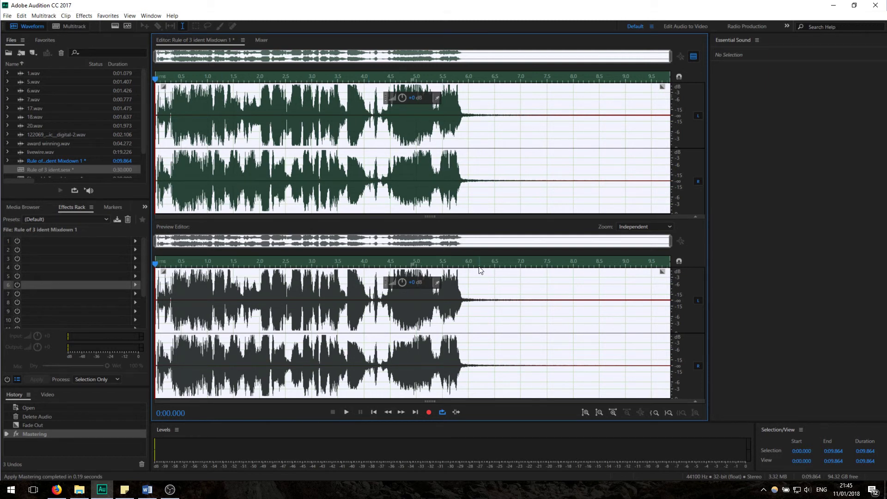
key("space")
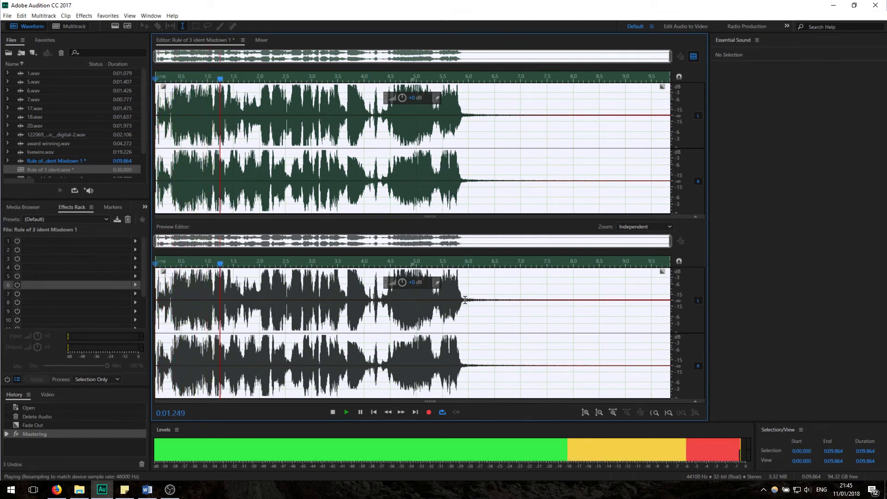